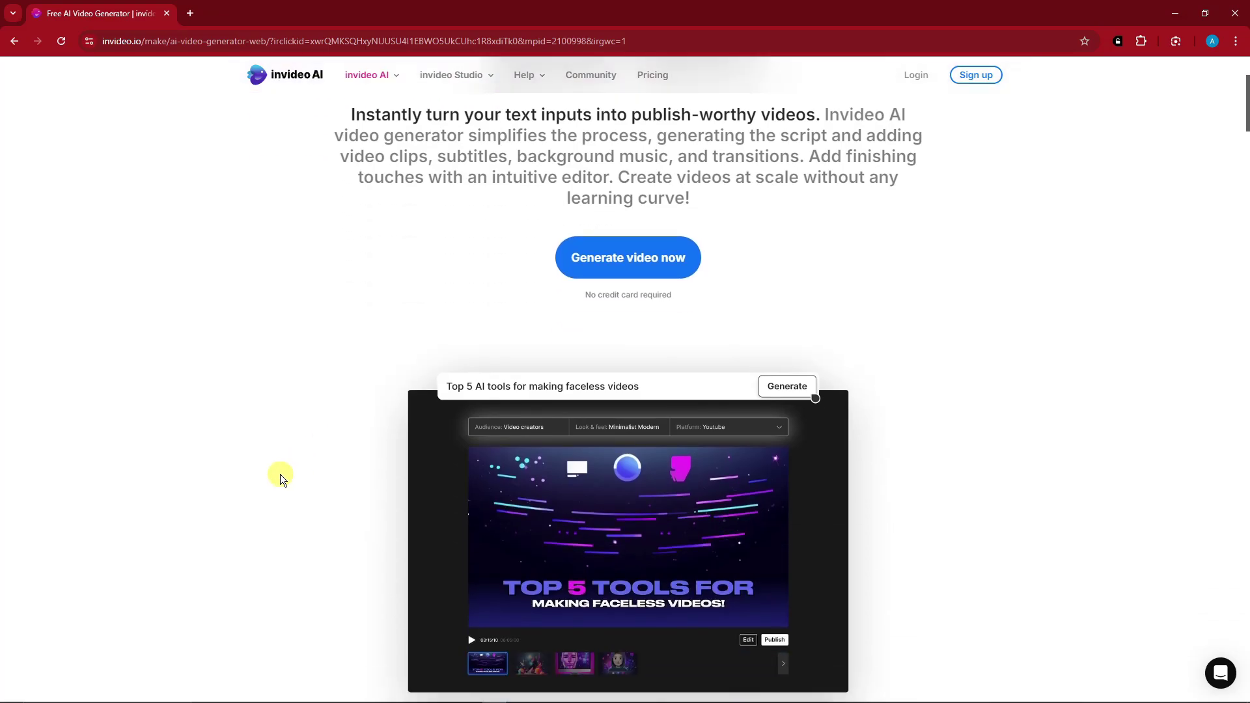
pyautogui.scroll(-3, 280, 475)
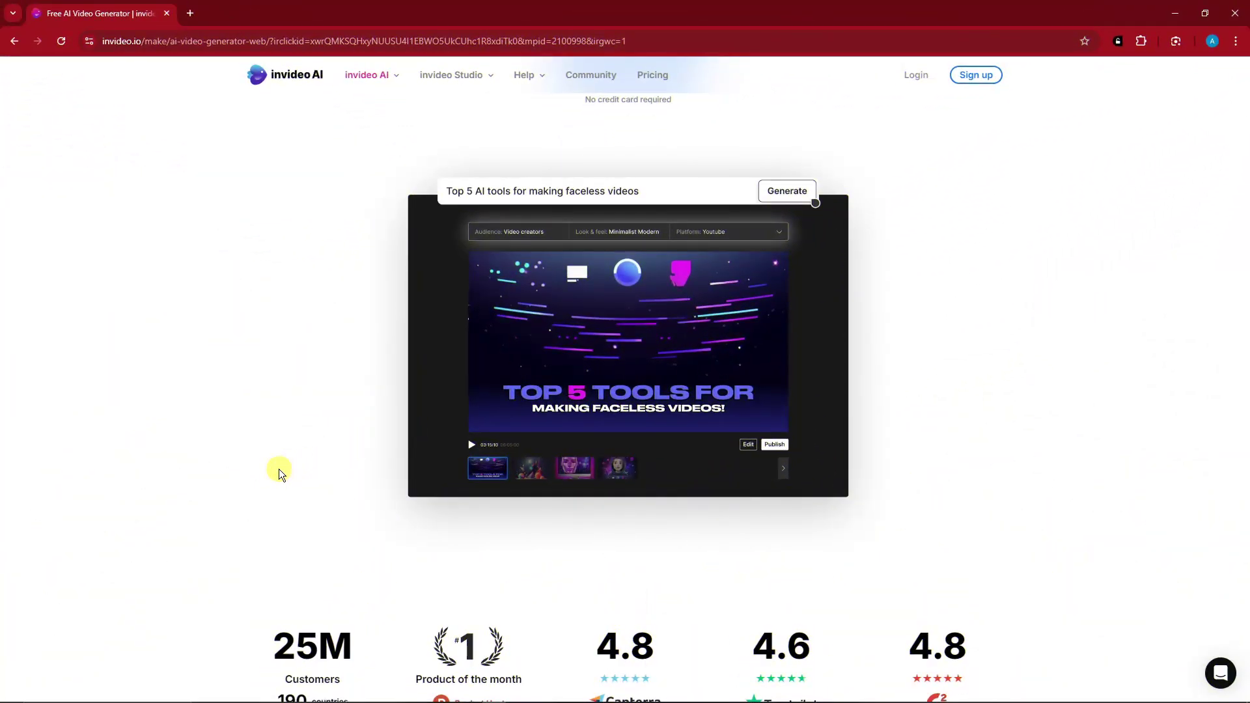
# Step: Scroll through the Pricing page, highlighting the 'No credit card required' note
pyautogui.scroll(5, 273, 423)
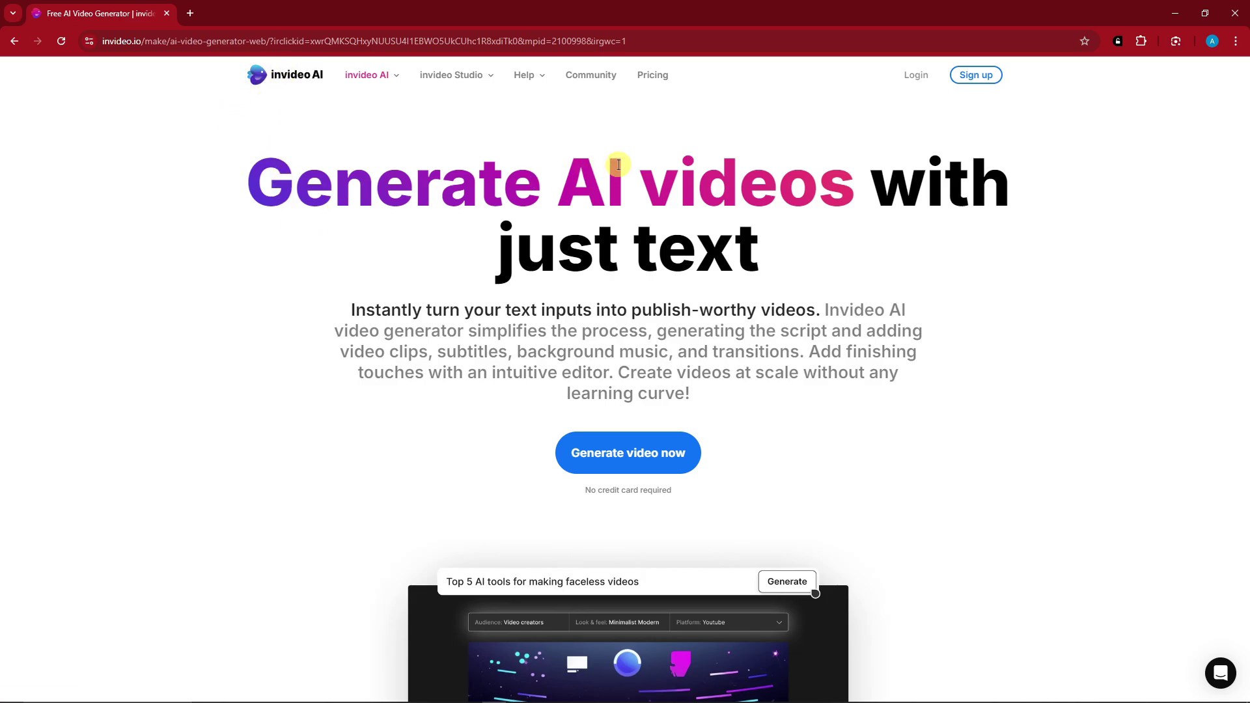
pyautogui.scroll(-3, 616, 166)
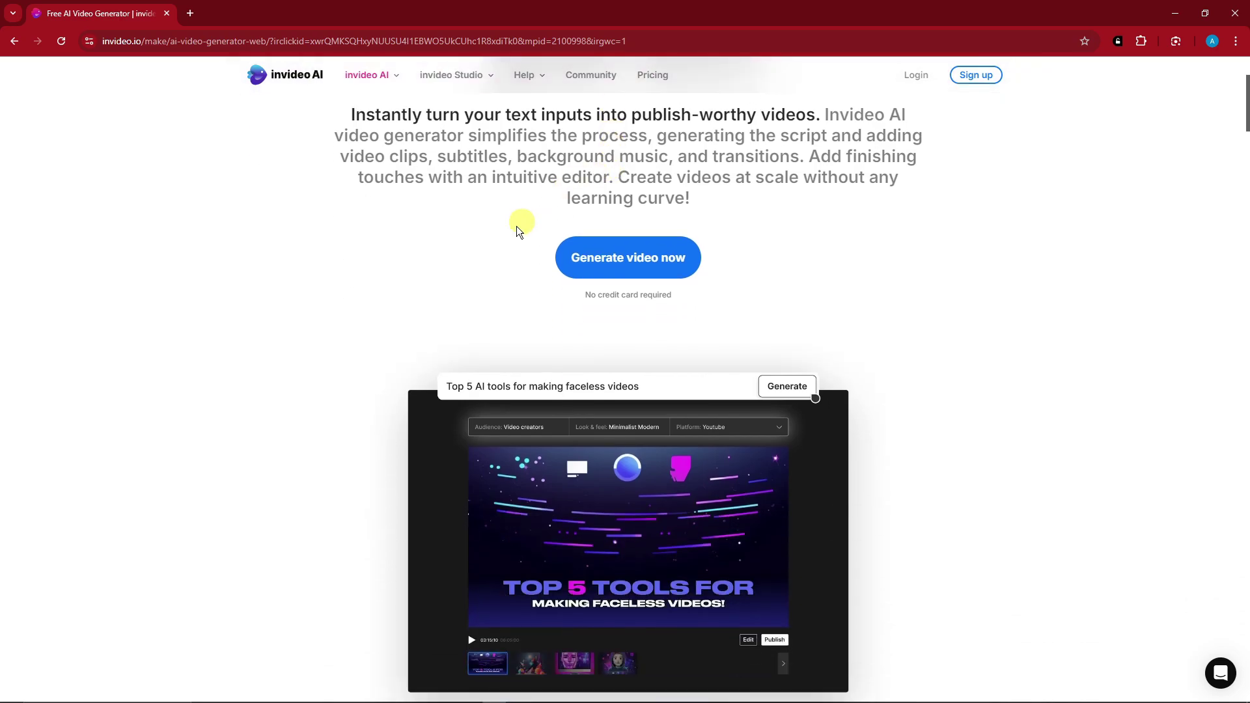
pyautogui.moveTo(573, 293); pyautogui.dragTo(684, 296)
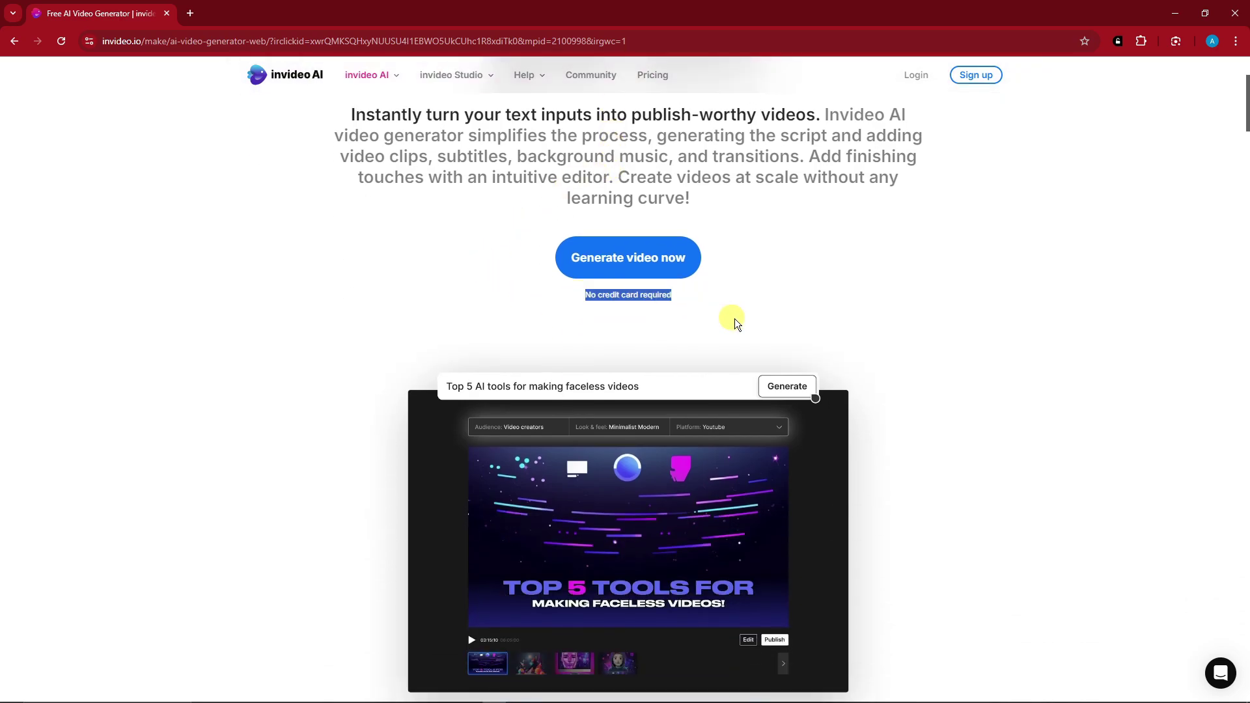
pyautogui.scroll(3, 752, 319)
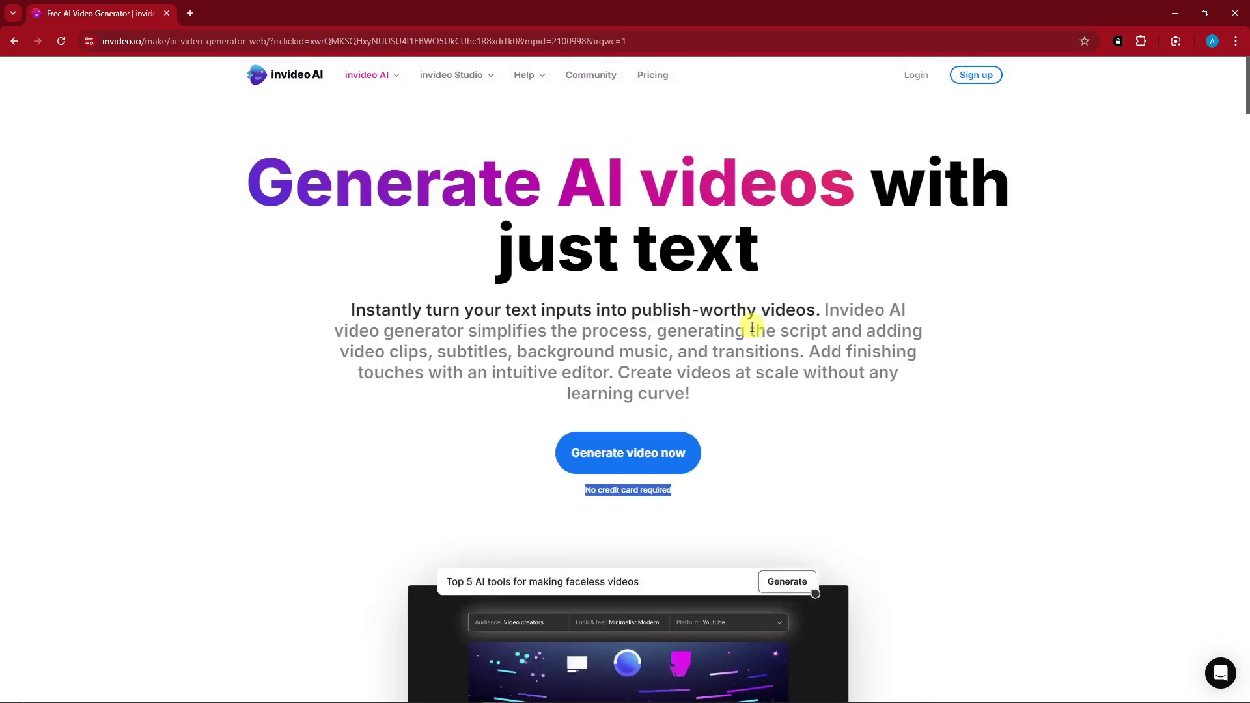
pyautogui.scroll(-6, 752, 322)
pyautogui.scroll(-14, 752, 330)
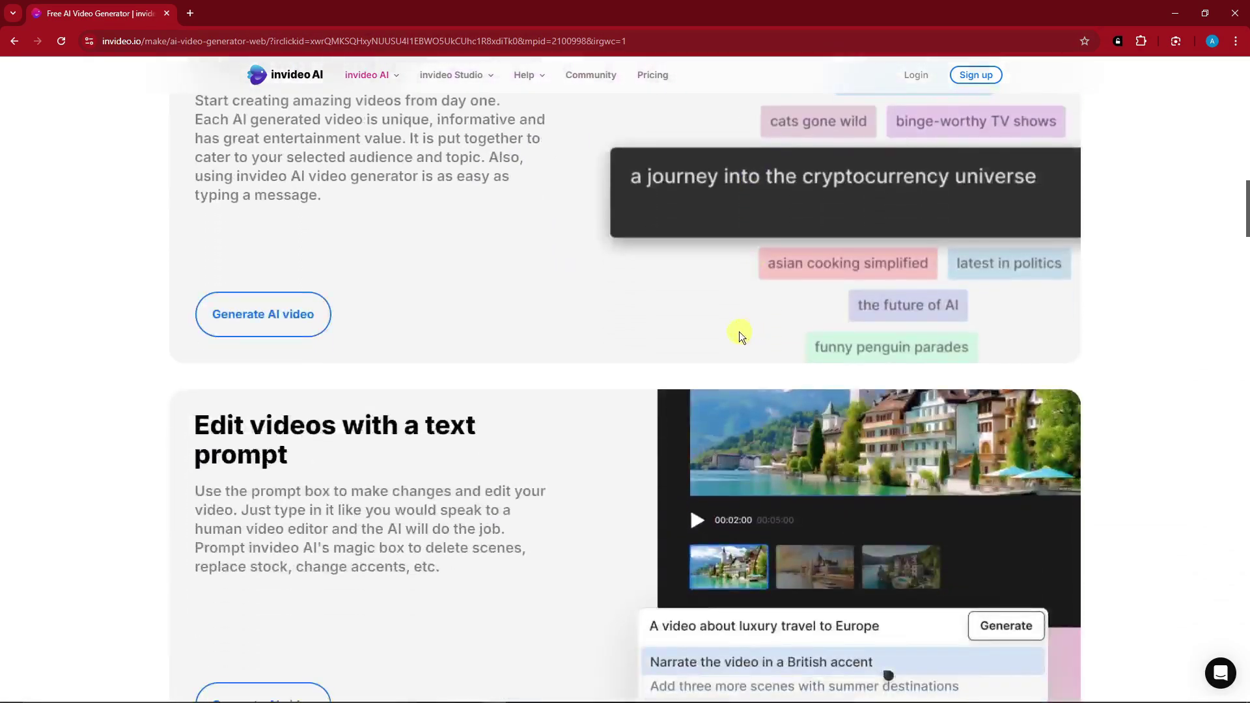
pyautogui.moveTo(197, 419); pyautogui.dragTo(300, 460)
pyautogui.scroll(-5, 337, 448)
pyautogui.scroll(-2, 346, 419)
pyautogui.moveTo(165, 372); pyautogui.dragTo(364, 383)
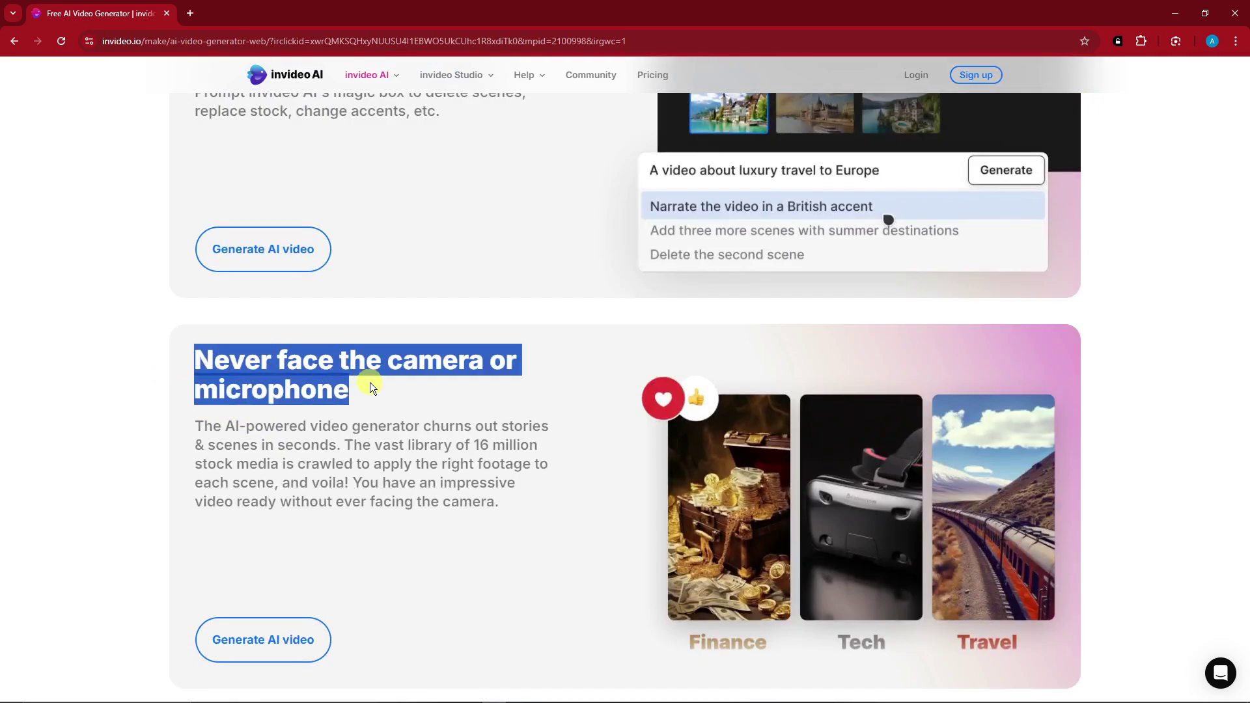
pyautogui.scroll(-7, 370, 384)
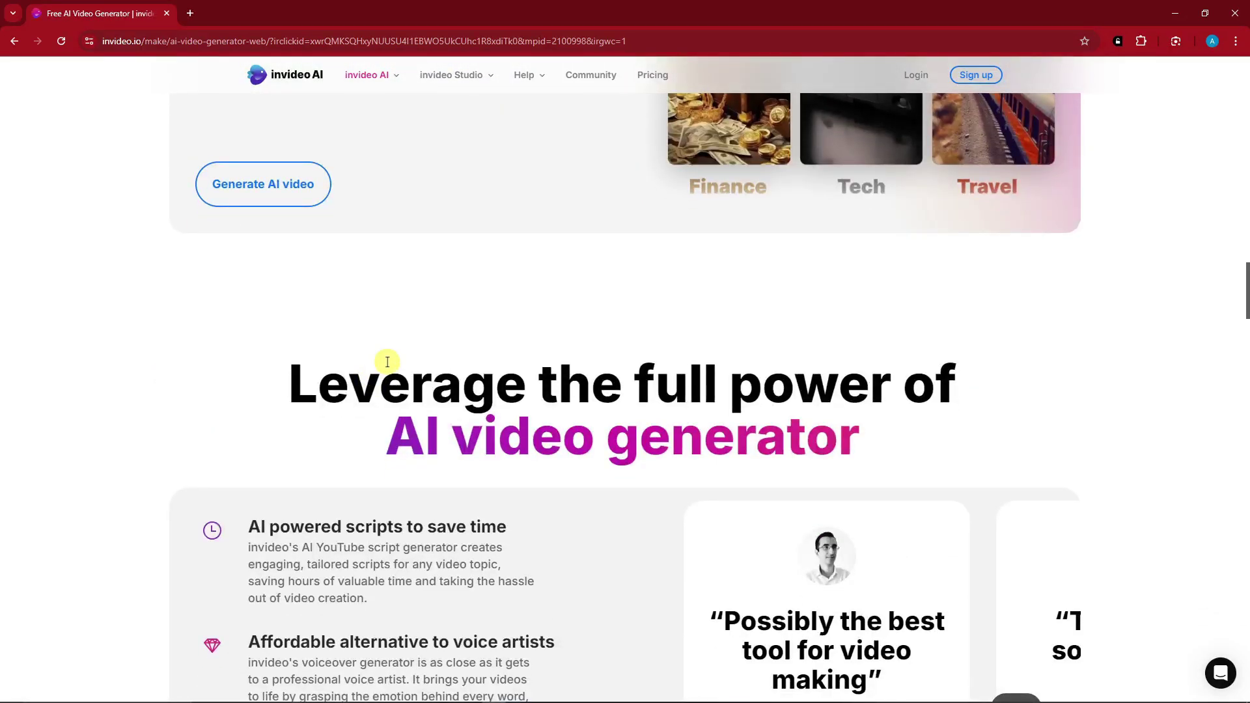
pyautogui.scroll(-12, 397, 363)
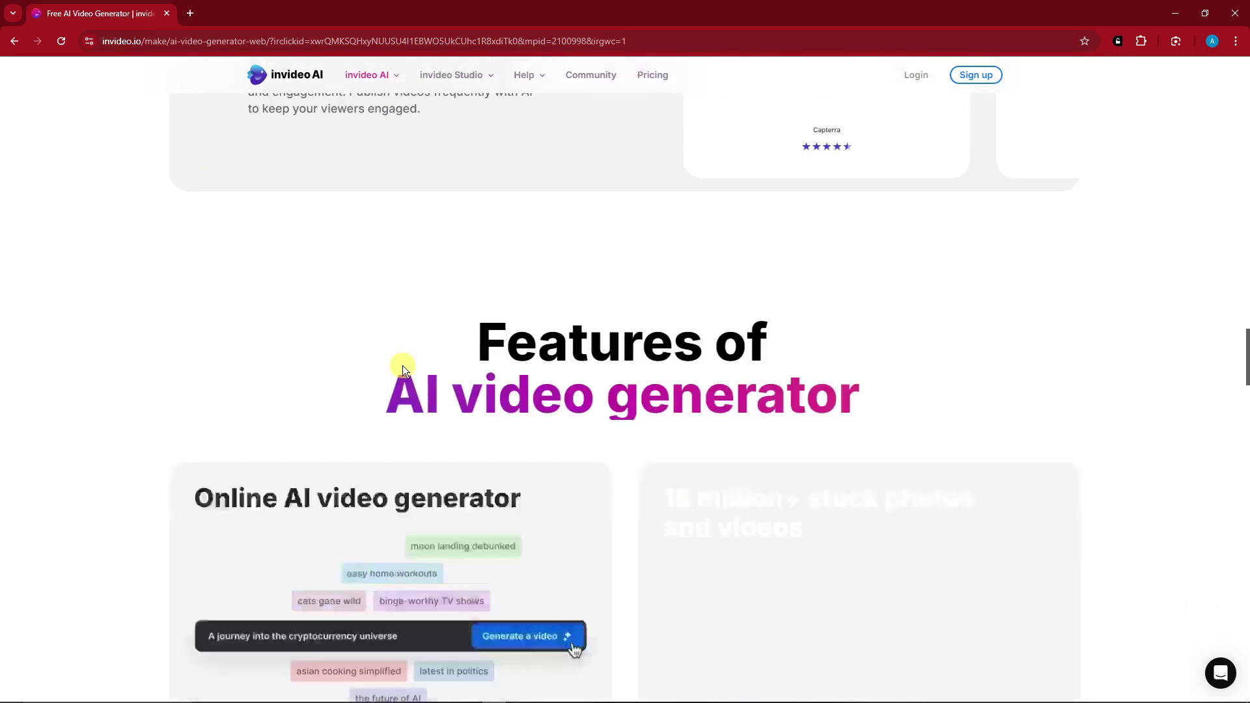
pyautogui.scroll(-4, 403, 368)
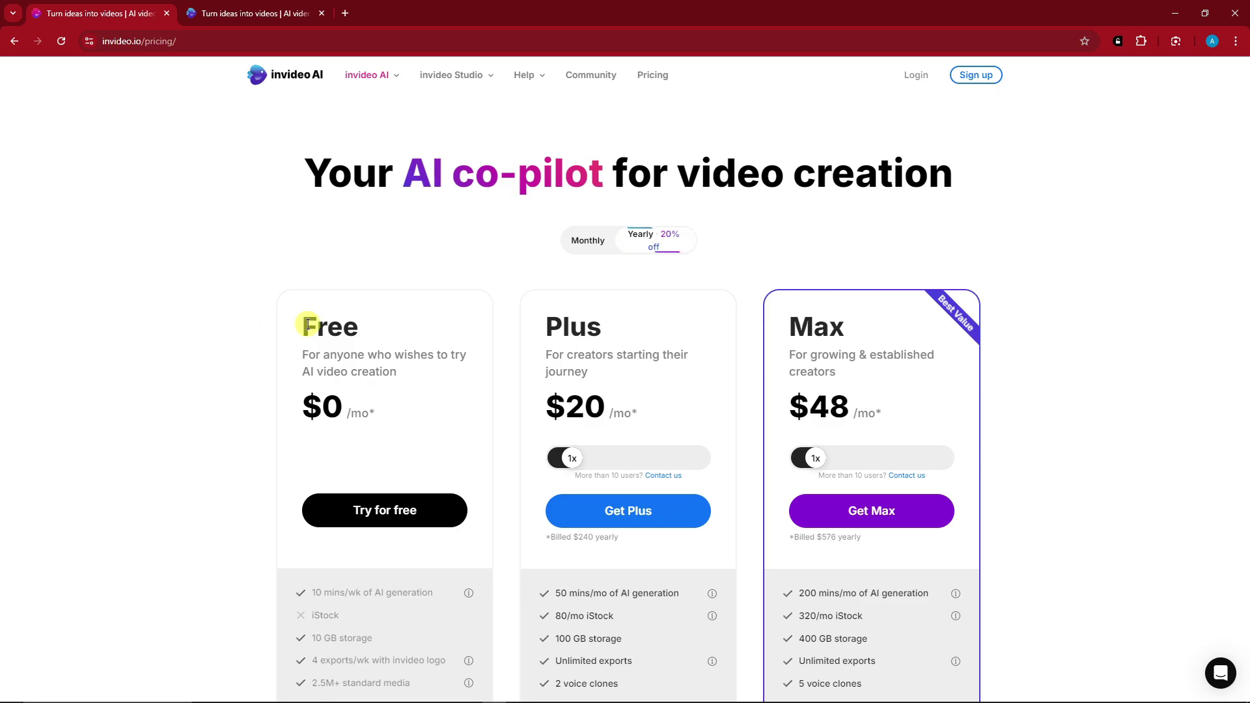
# Step: Compare the Free and Plus plans, switching prices to Monthly and back to Yearly
pyautogui.moveTo(301, 318); pyautogui.dragTo(240, 376)
pyautogui.click(239, 375)
pyautogui.moveTo(545, 326); pyautogui.dragTo(601, 326)
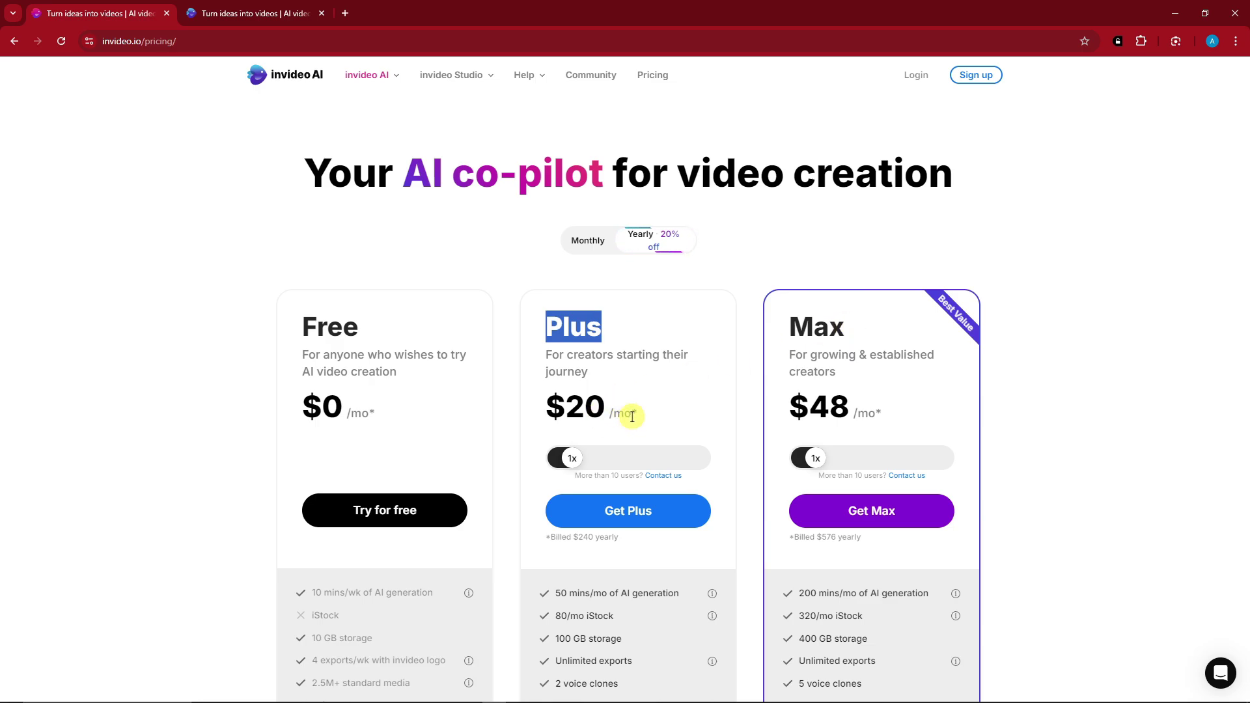
pyautogui.click(659, 240)
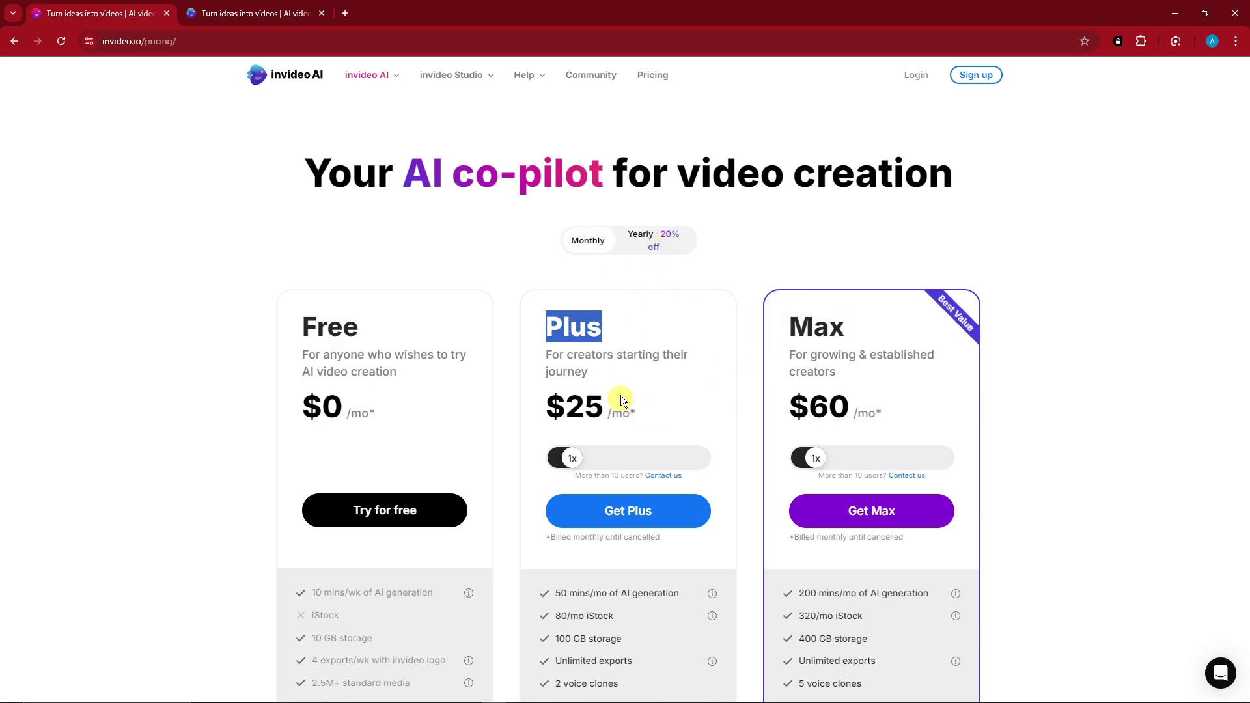
pyautogui.click(592, 242)
pyautogui.scroll(-3, 528, 378)
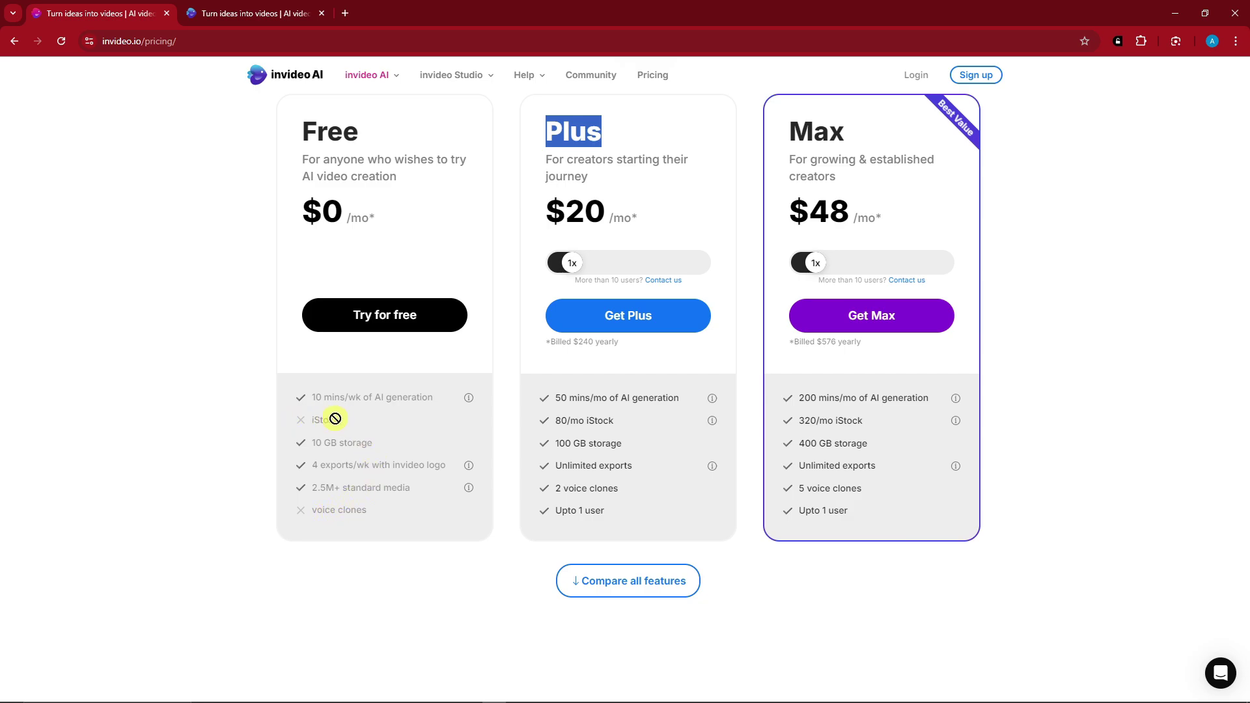
pyautogui.moveTo(327, 421); pyautogui.dragTo(339, 421)
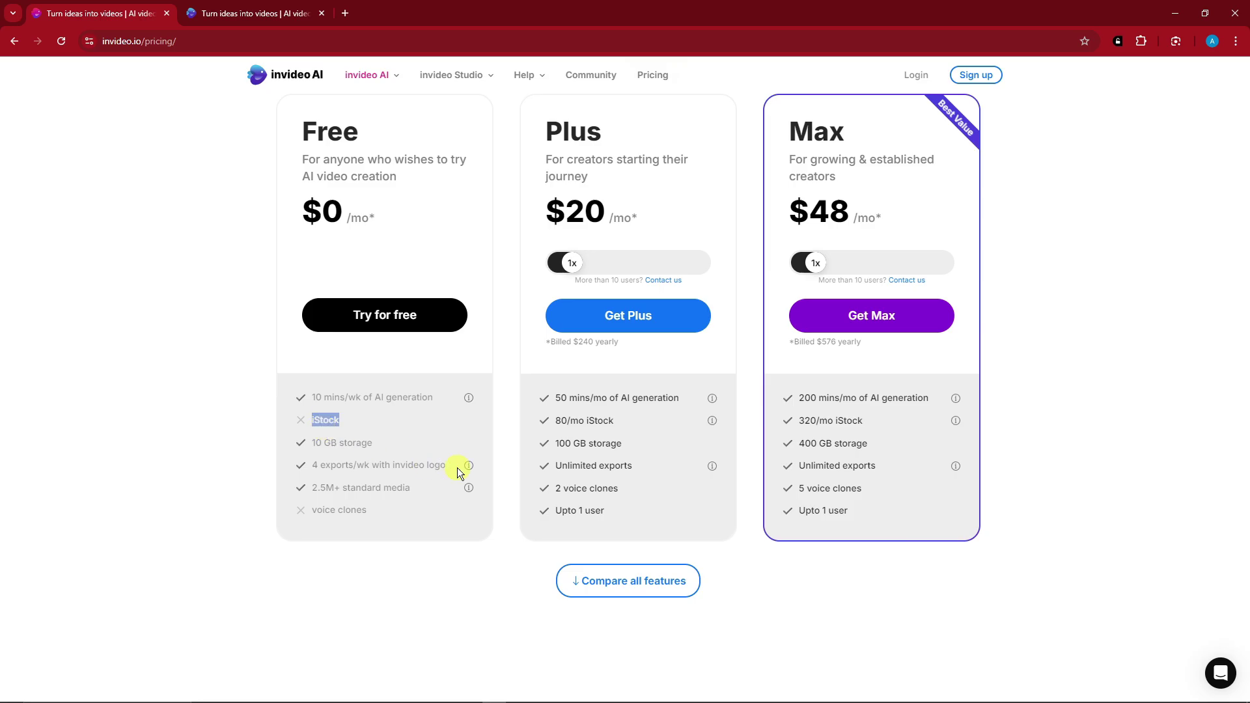
pyautogui.scroll(3, 468, 508)
pyautogui.scroll(-5, 599, 463)
# Step: Review the full feature comparison table for the Free, Plus and Max plans
pyautogui.click(599, 462)
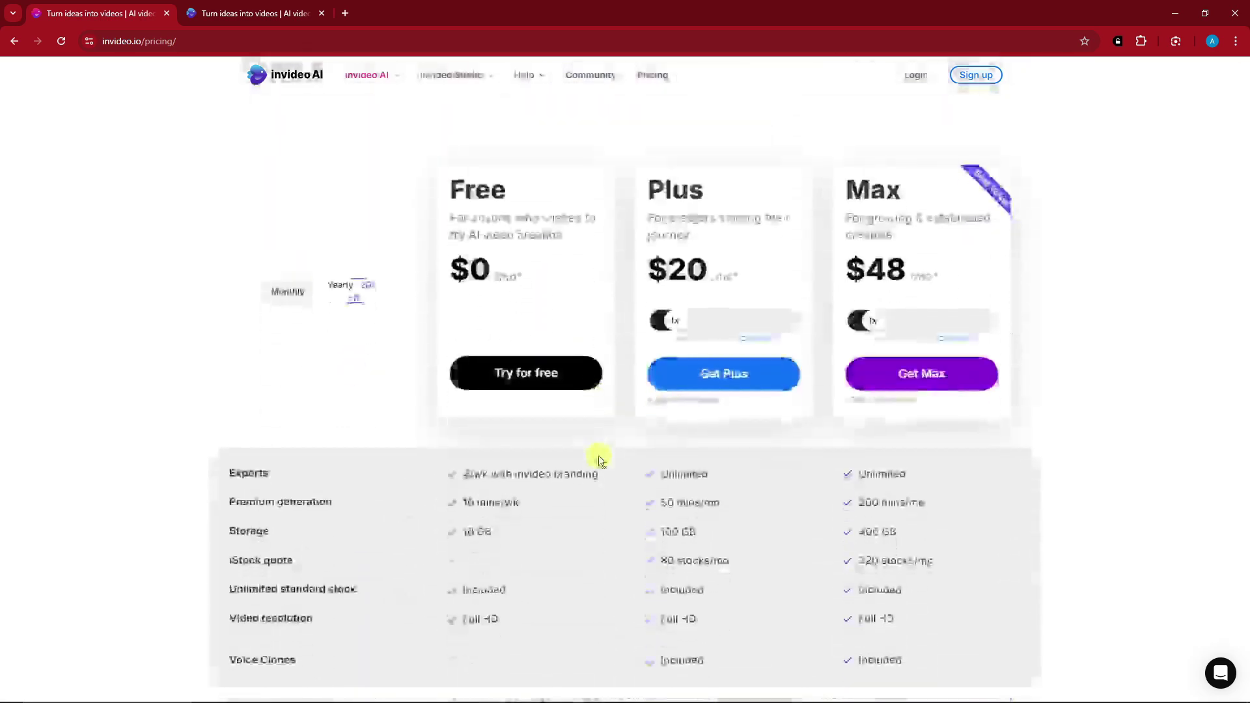
pyautogui.scroll(-2, 599, 455)
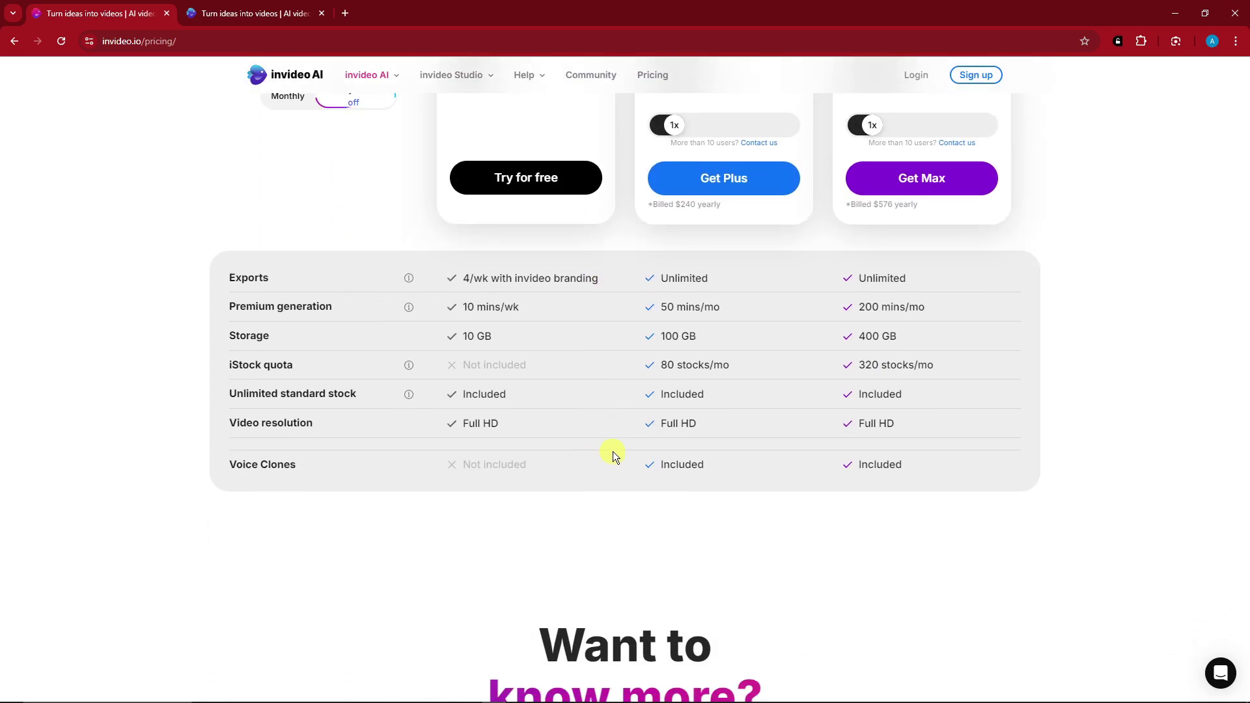
pyautogui.scroll(-5, 615, 450)
pyautogui.scroll(-4, 621, 449)
pyautogui.scroll(8, 622, 449)
pyautogui.scroll(10, 622, 449)
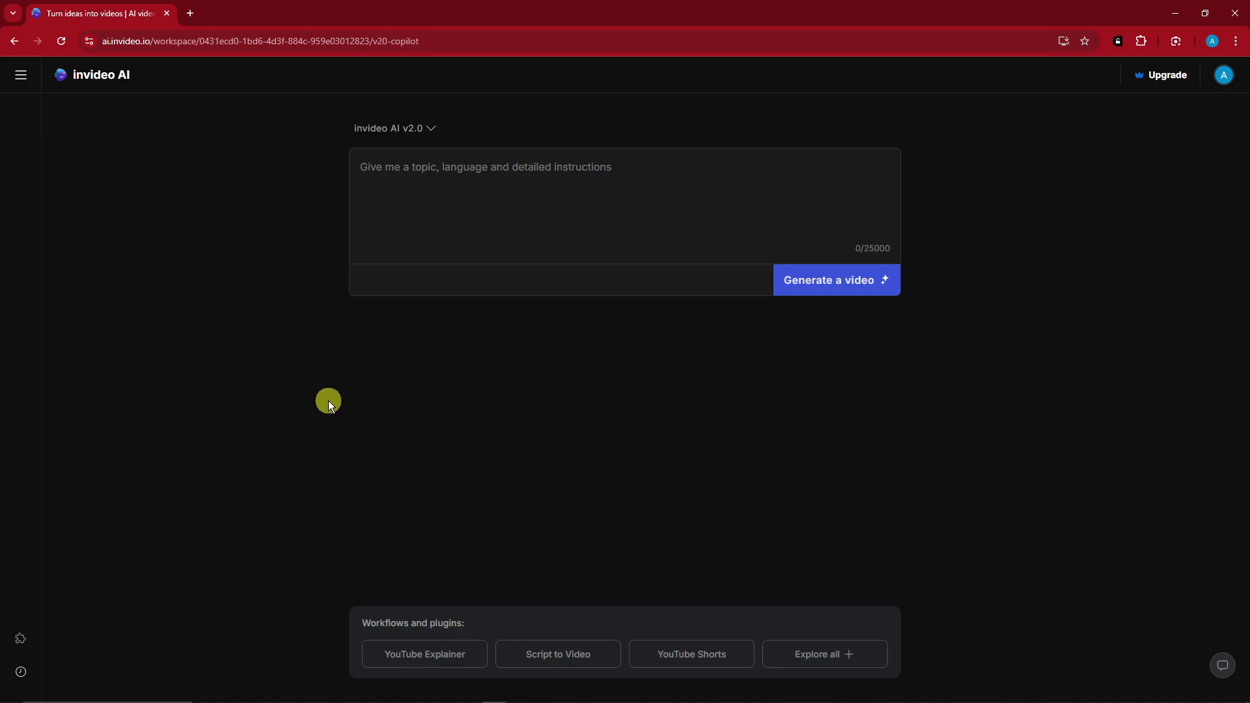
pyautogui.click(21, 74)
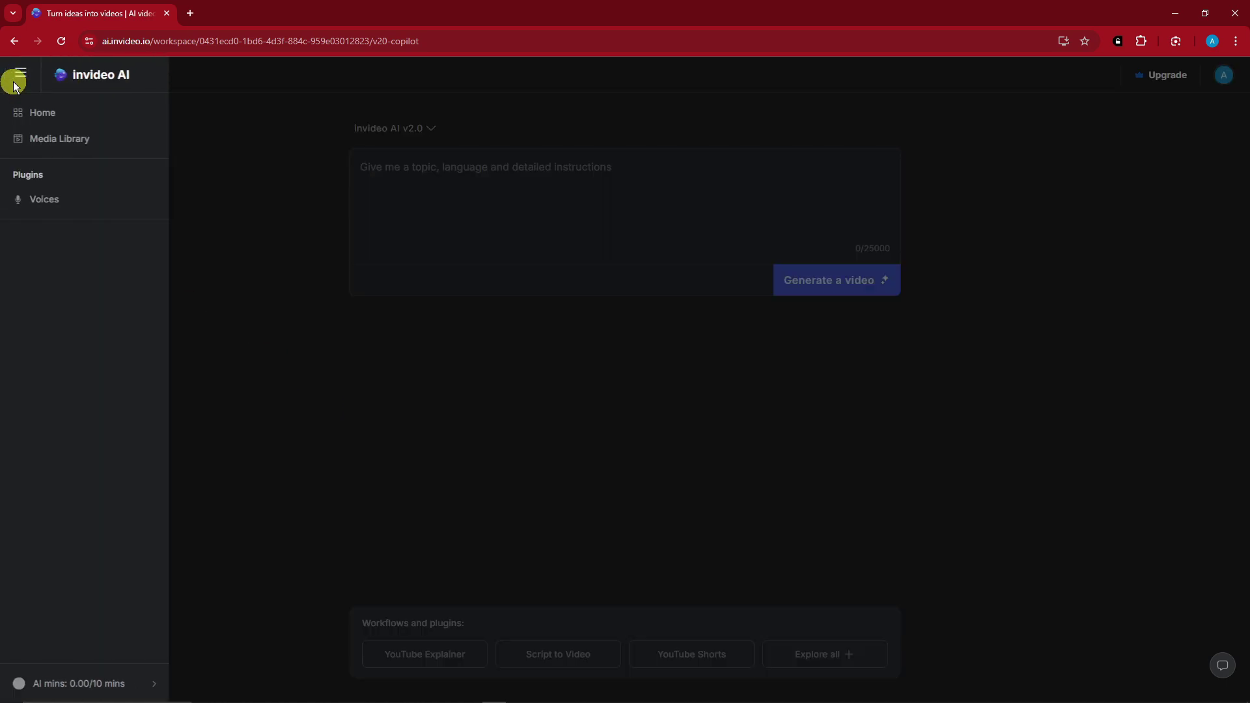
pyautogui.click(206, 330)
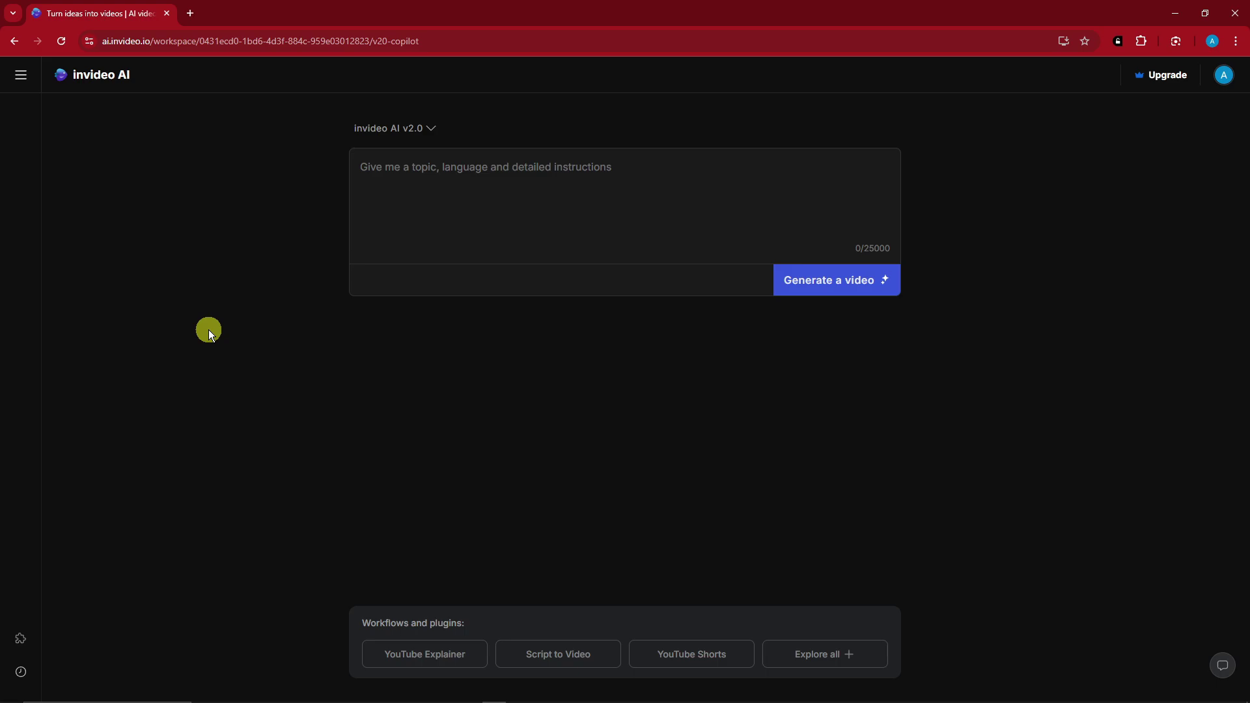
pyautogui.click(434, 128)
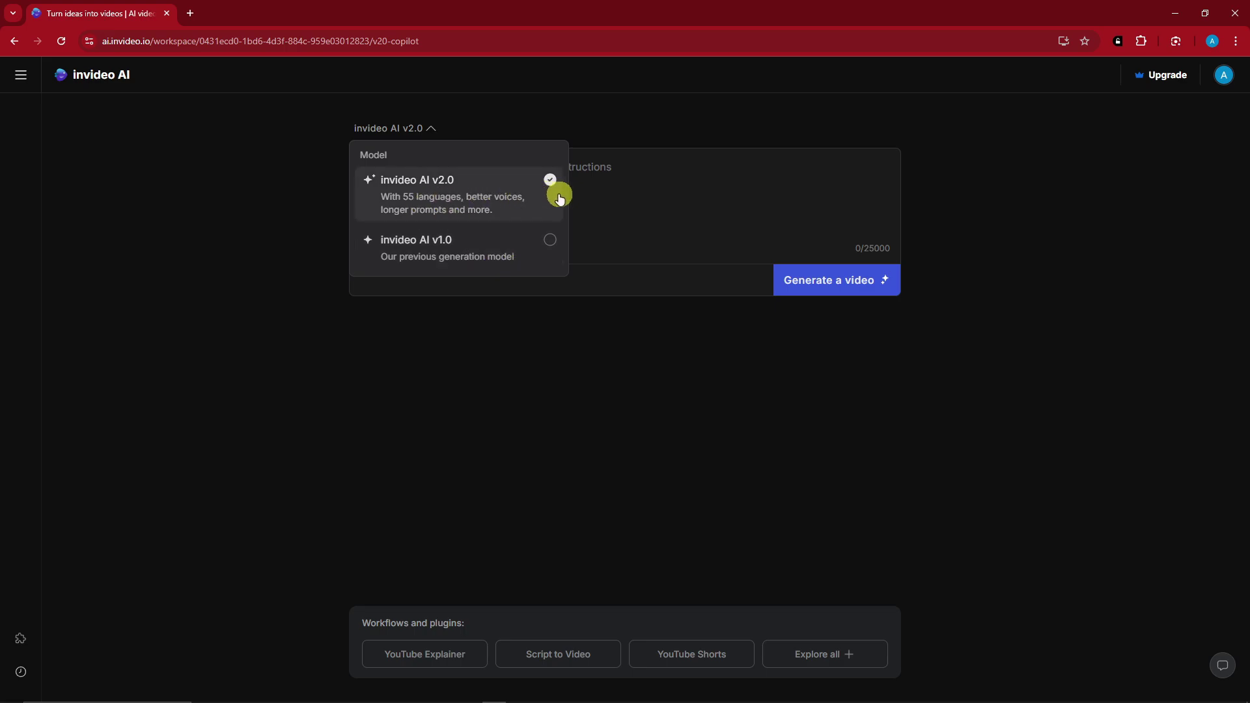
pyautogui.click(666, 187)
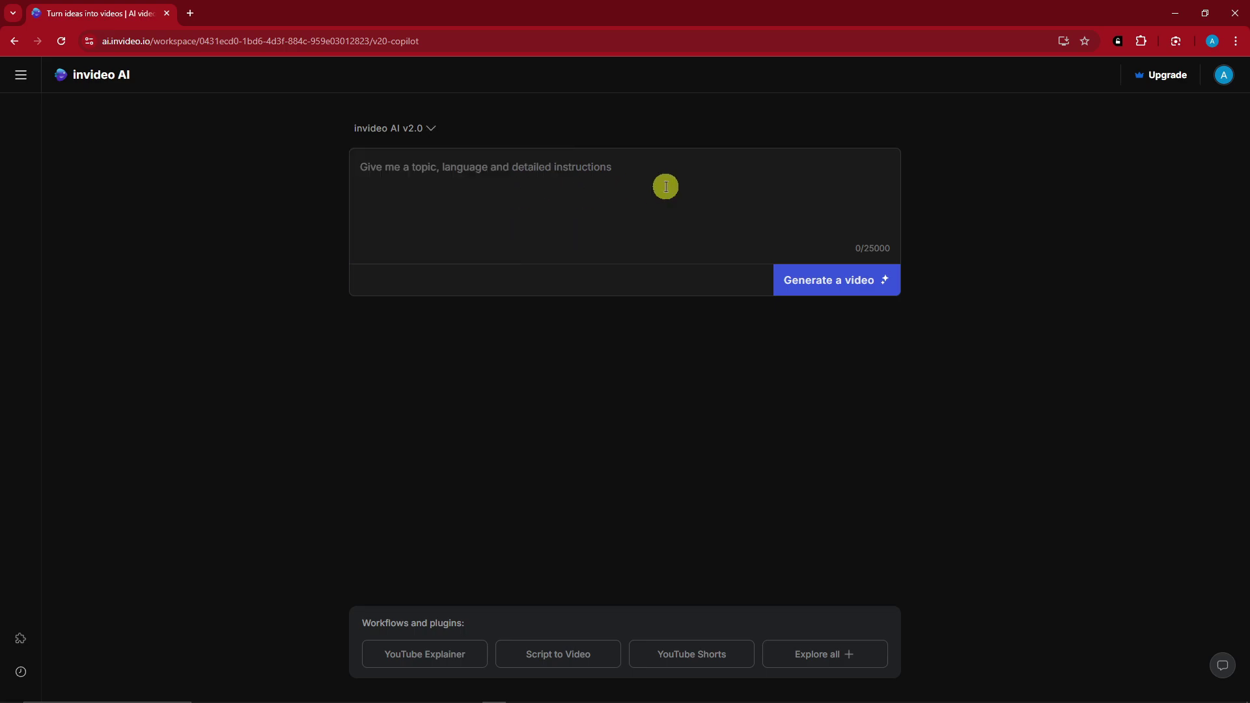
pyautogui.click(429, 133)
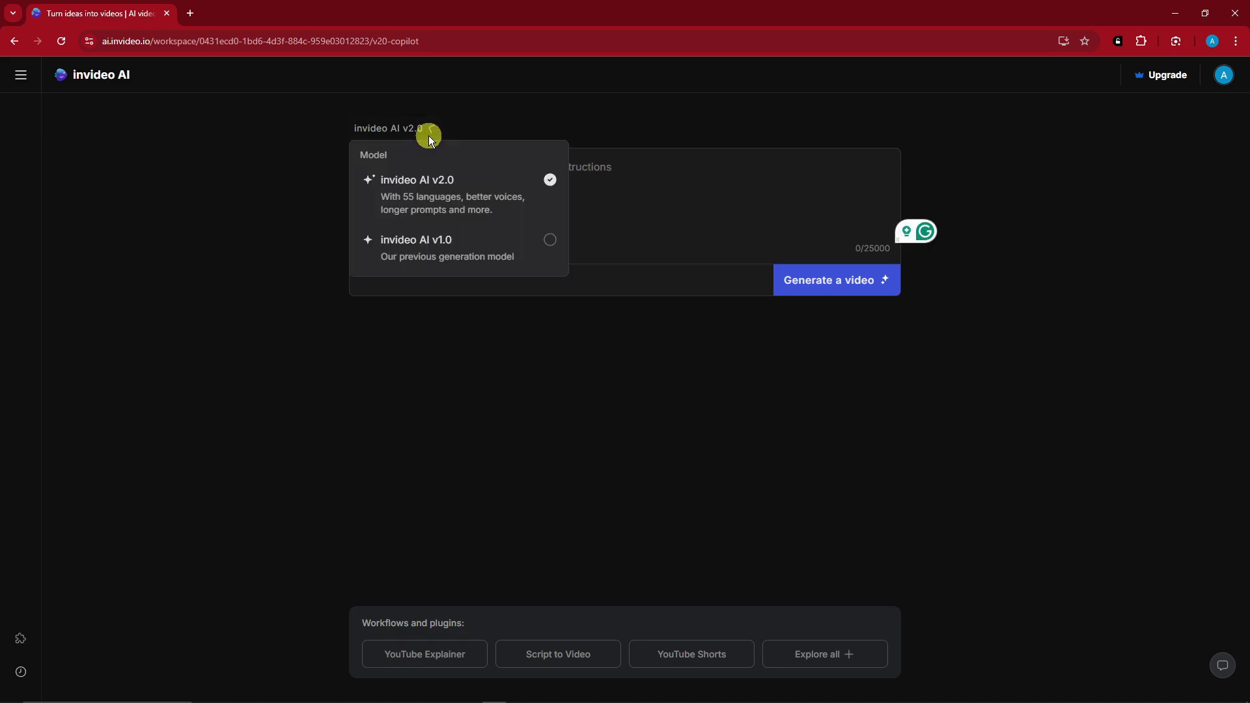
pyautogui.click(630, 174)
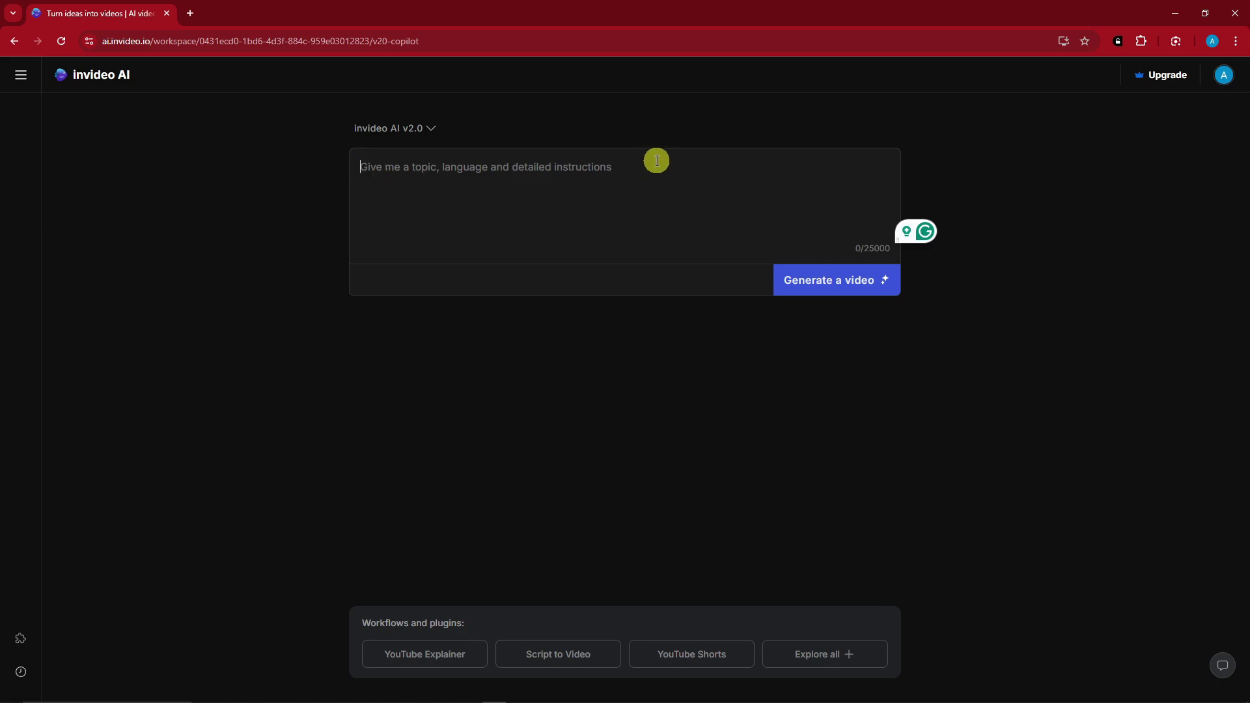
# Step: Type a trial prompt about a girl walking down the street, then erase it entirely
pyautogui.write('A girl')
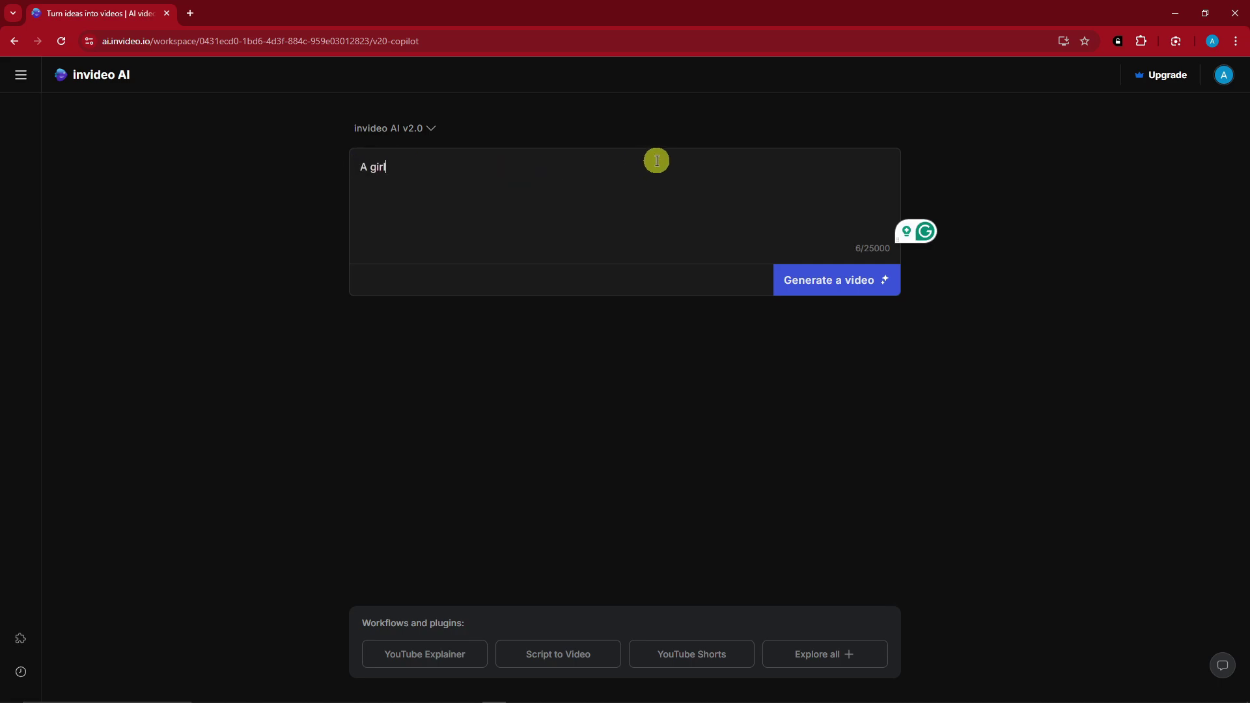
pyautogui.write(' in a b')
pyautogui.press('BackSpace')
pyautogui.press('BackSpace')
pyautogui.press('BackSpace')
pyautogui.press('BackSpace')
pyautogui.press('BackSpace')
pyautogui.press('BackSpace')
pyautogui.write('walking')
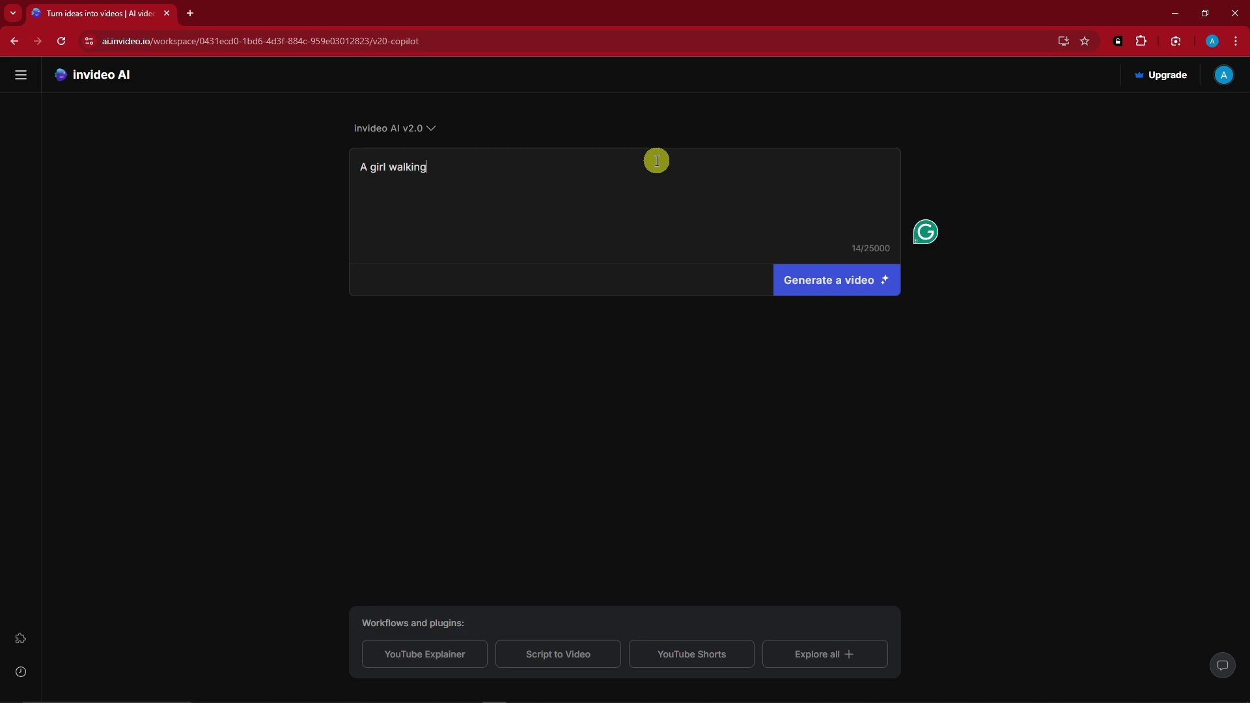
pyautogui.write(' down the stree')
pyautogui.press('BackSpace')
pyautogui.press('BackSpace')
pyautogui.press('BackSpace')
pyautogui.write('e street')
pyautogui.hotkey('ctrl', 'a')
pyautogui.press('BackSpace')
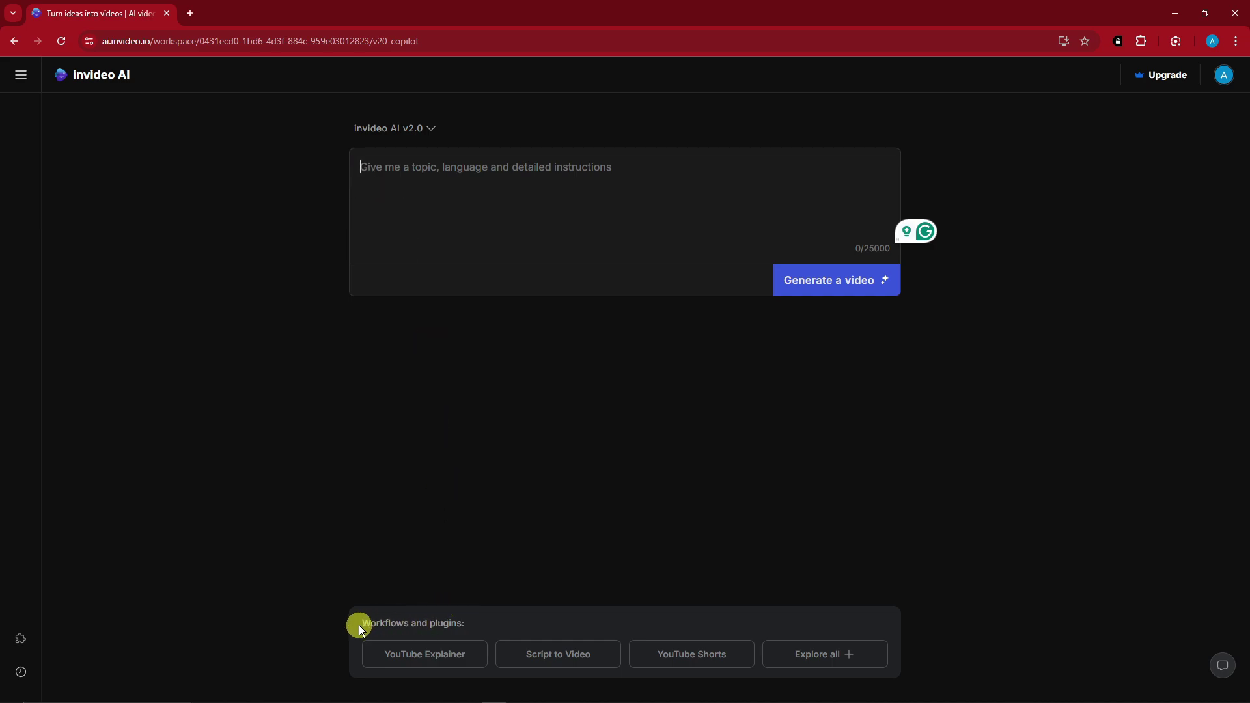
pyautogui.moveTo(358, 625); pyautogui.dragTo(475, 612)
pyautogui.click(481, 621)
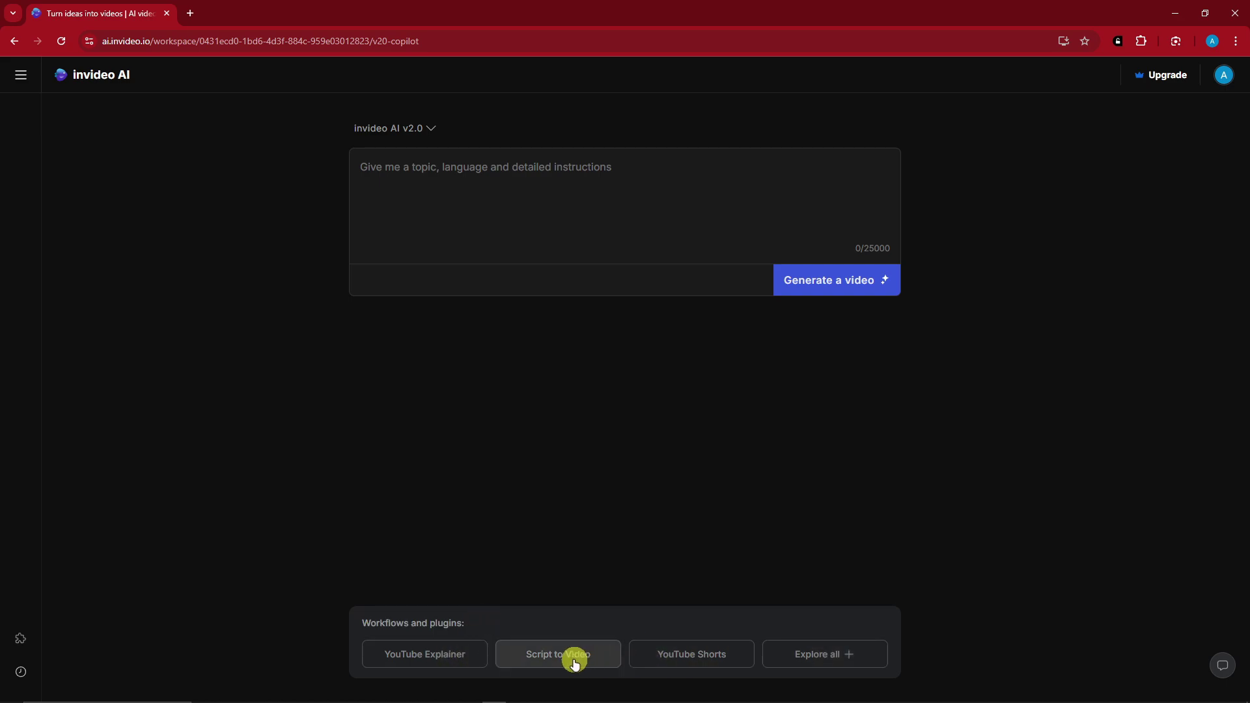
pyautogui.click(817, 653)
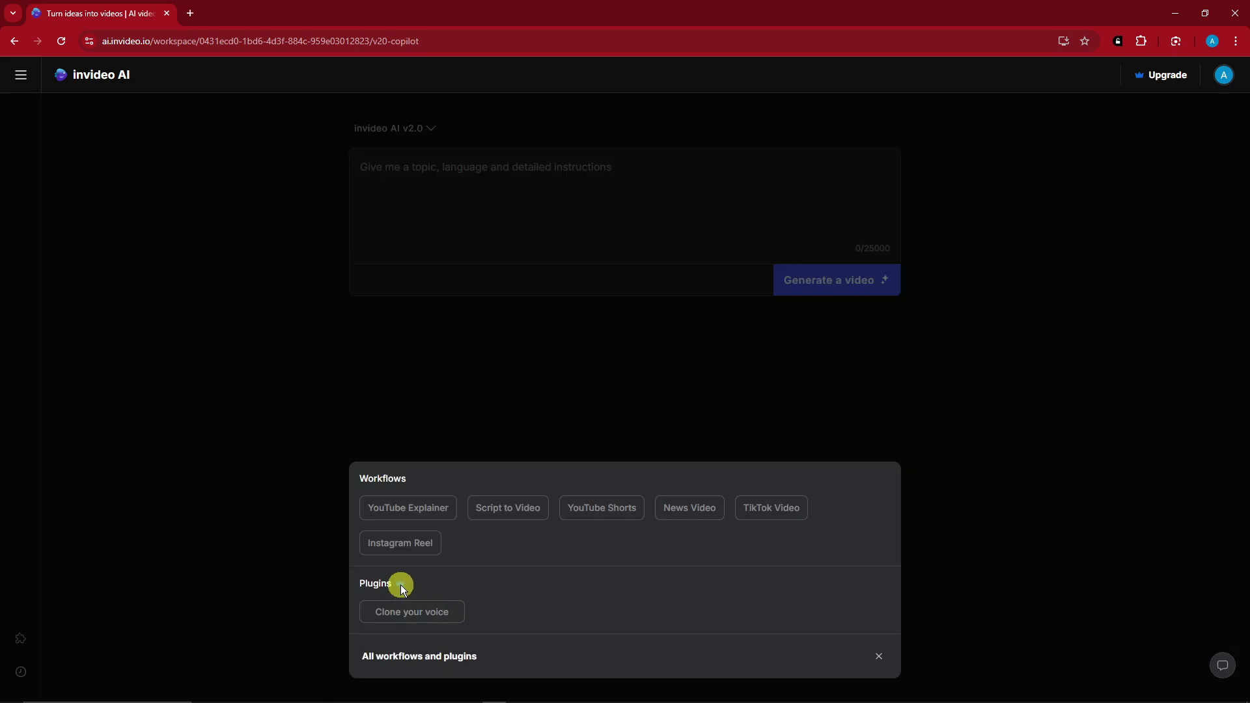
pyautogui.click(883, 660)
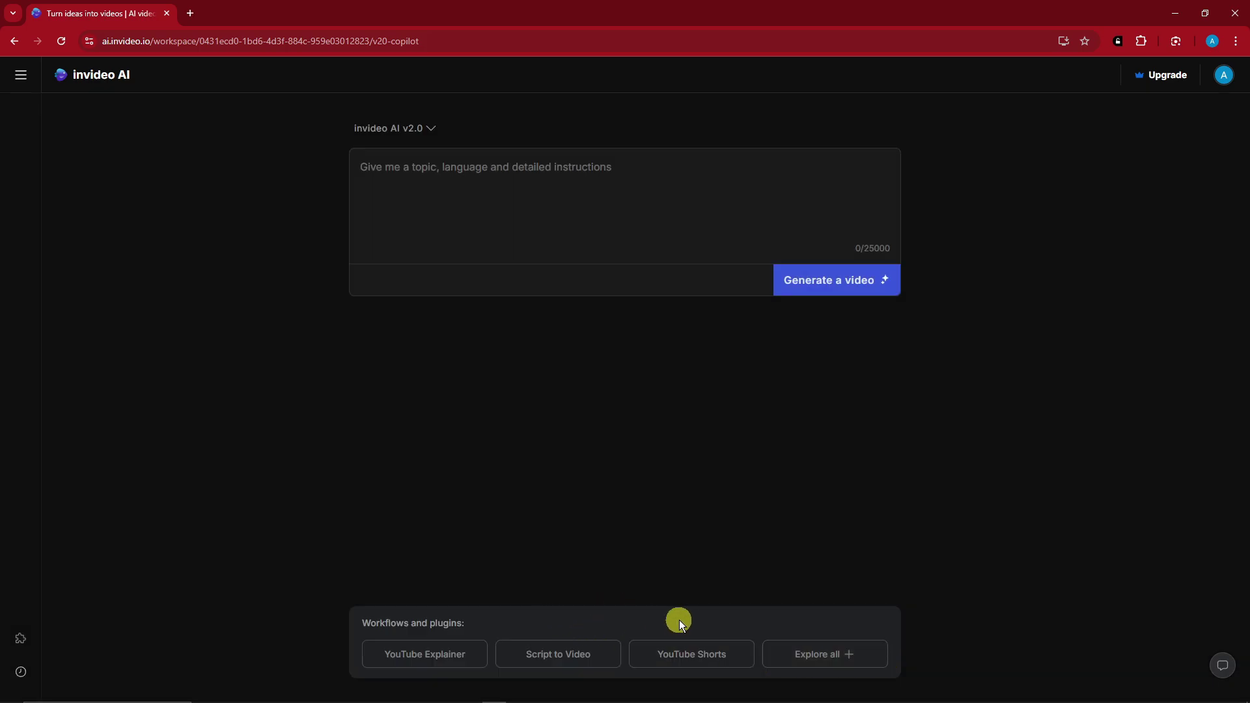
# Step: Start a fast paced YouTube Shorts prompt with the topic 'AI in to the new world'
pyautogui.click(720, 659)
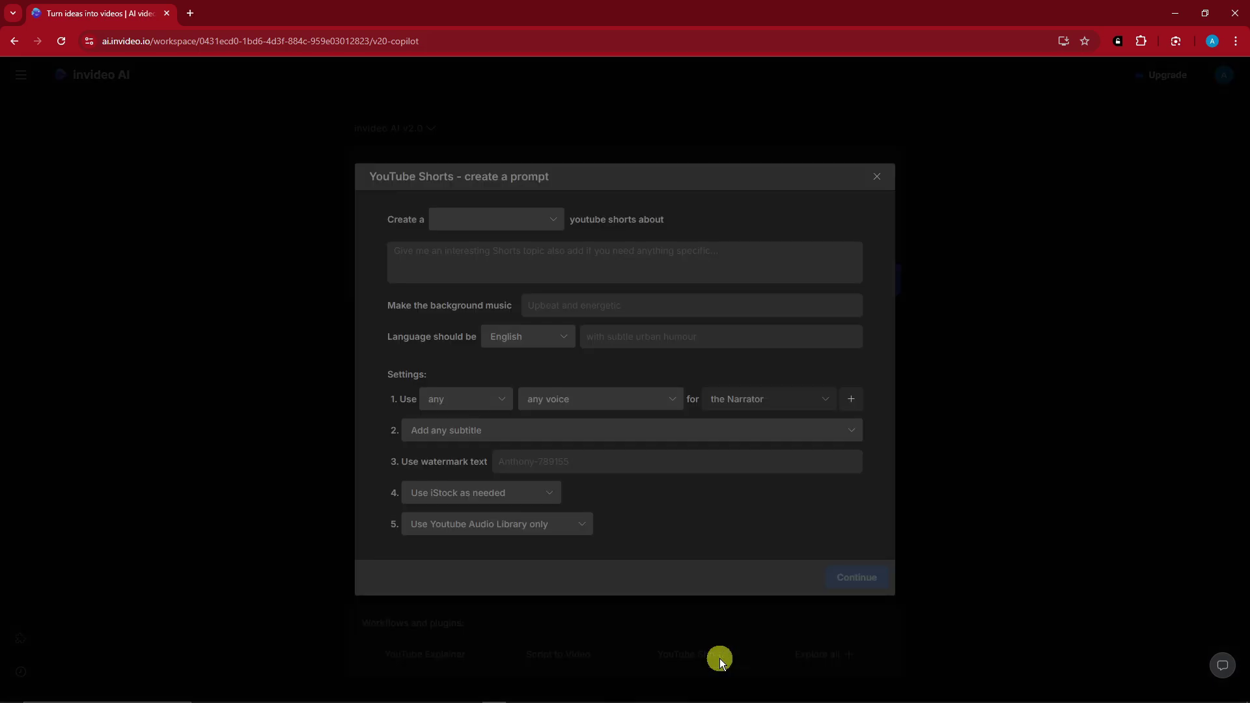
pyautogui.click(530, 216)
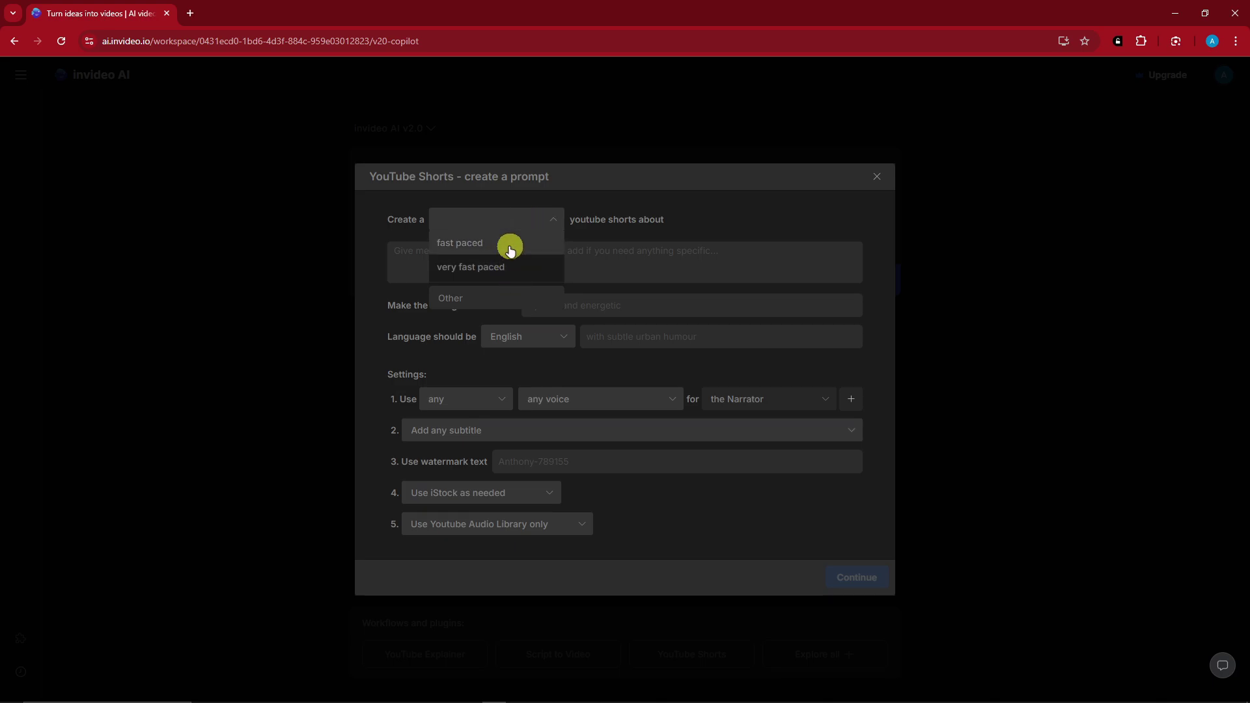
pyautogui.click(510, 245)
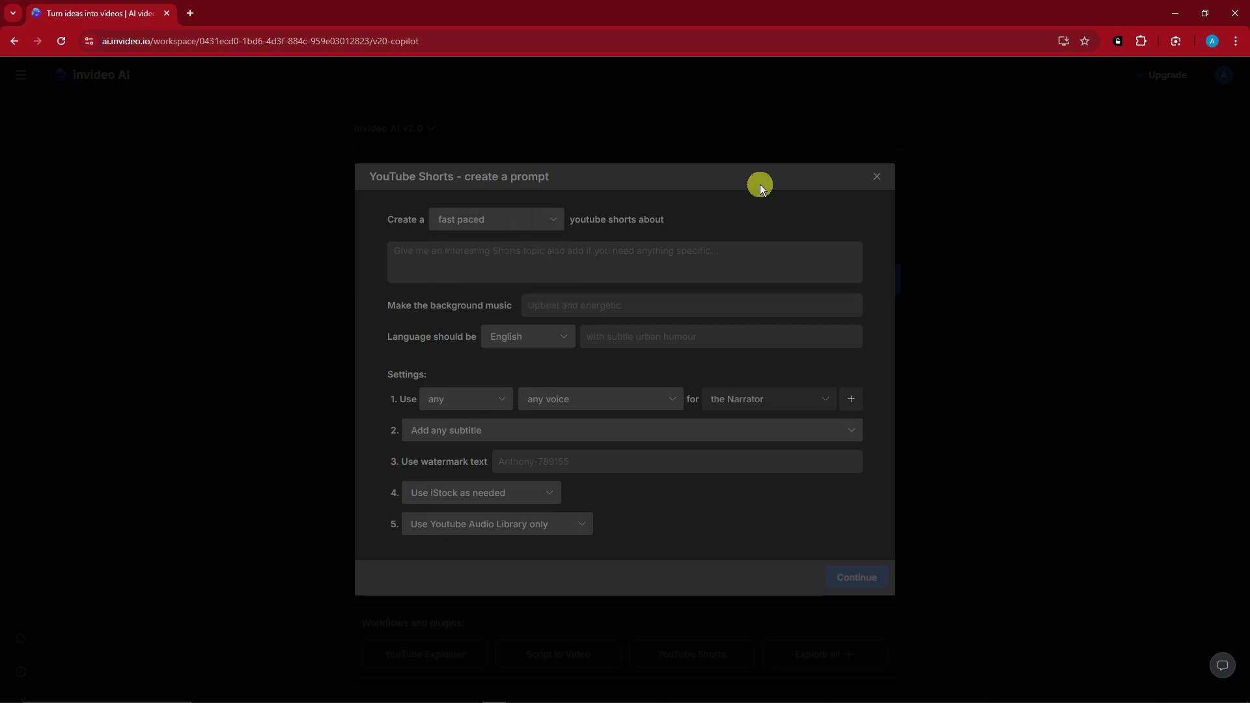
pyautogui.click(501, 256)
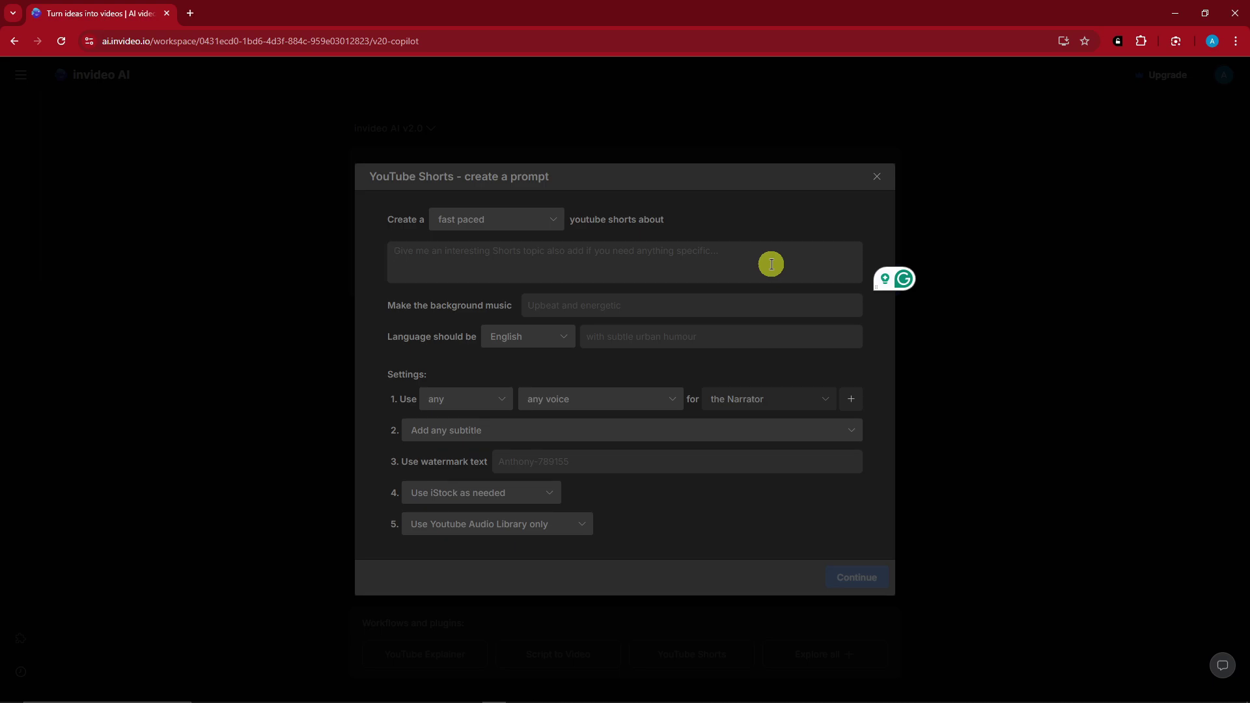
pyautogui.write('AI')
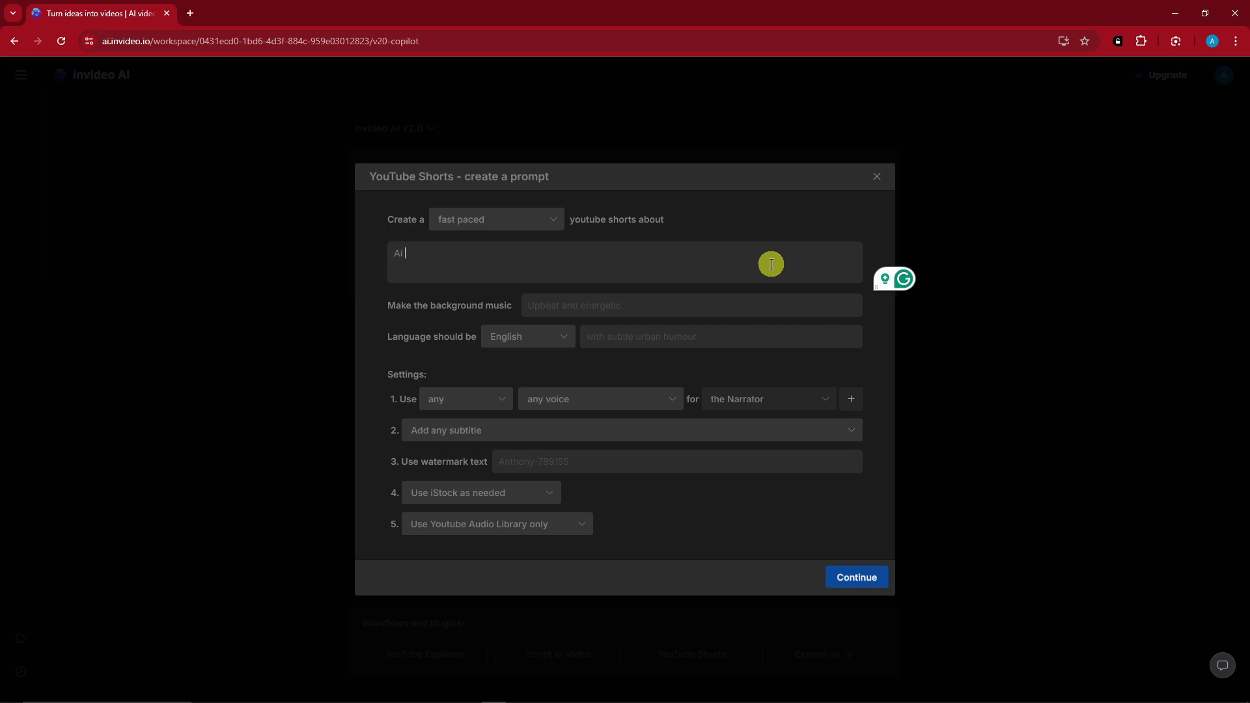
pyautogui.write(' in to the new world')
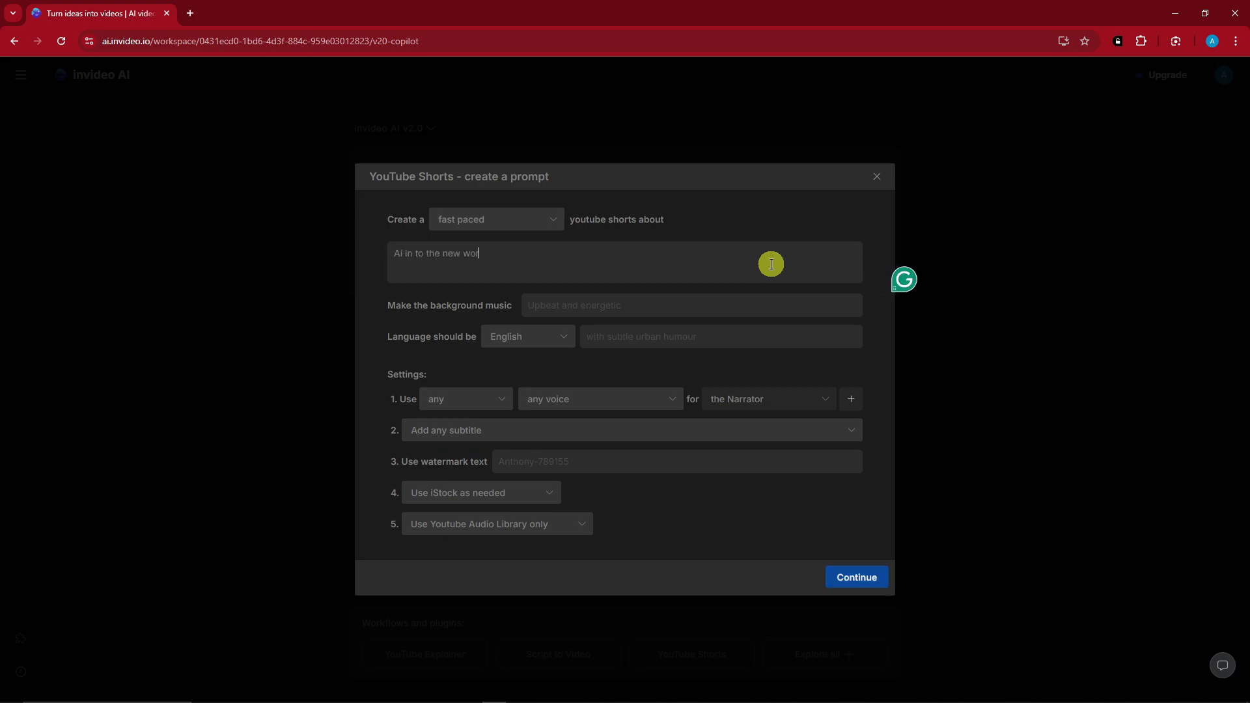
# Step: Set the background music to Upbeat and keep English as the narration language
pyautogui.click(631, 305)
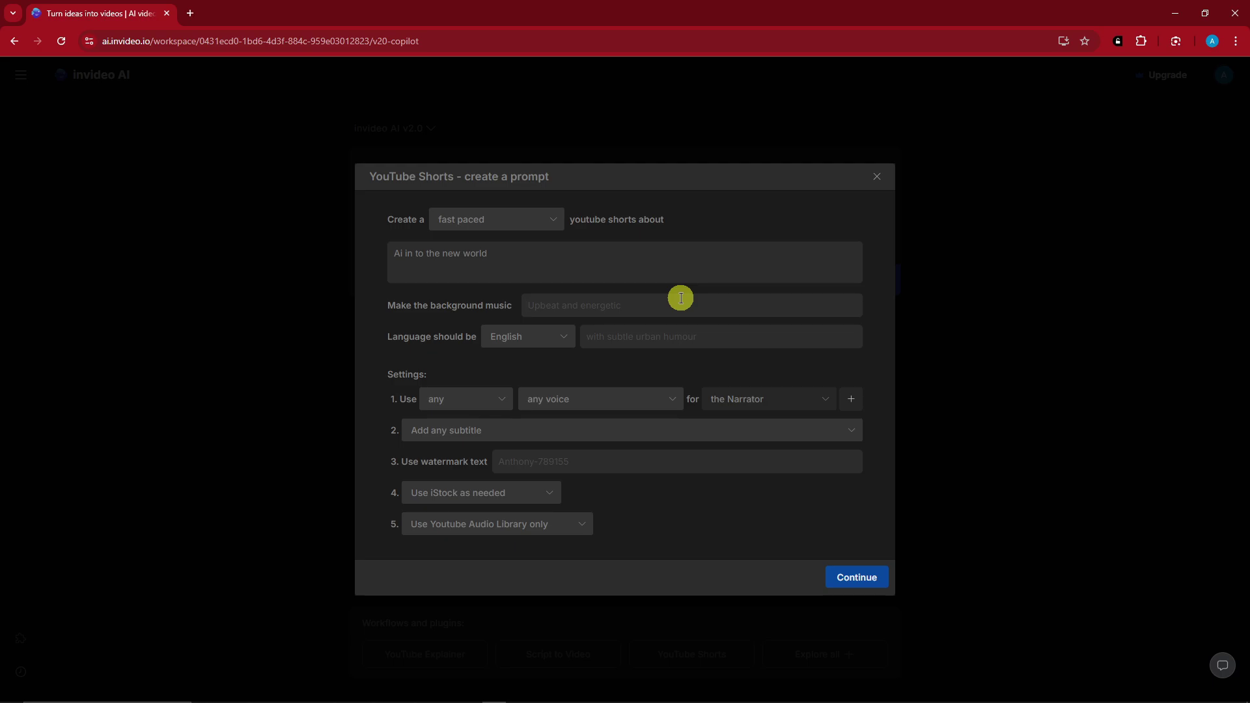
pyautogui.write('Upbeat')
pyautogui.click(566, 339)
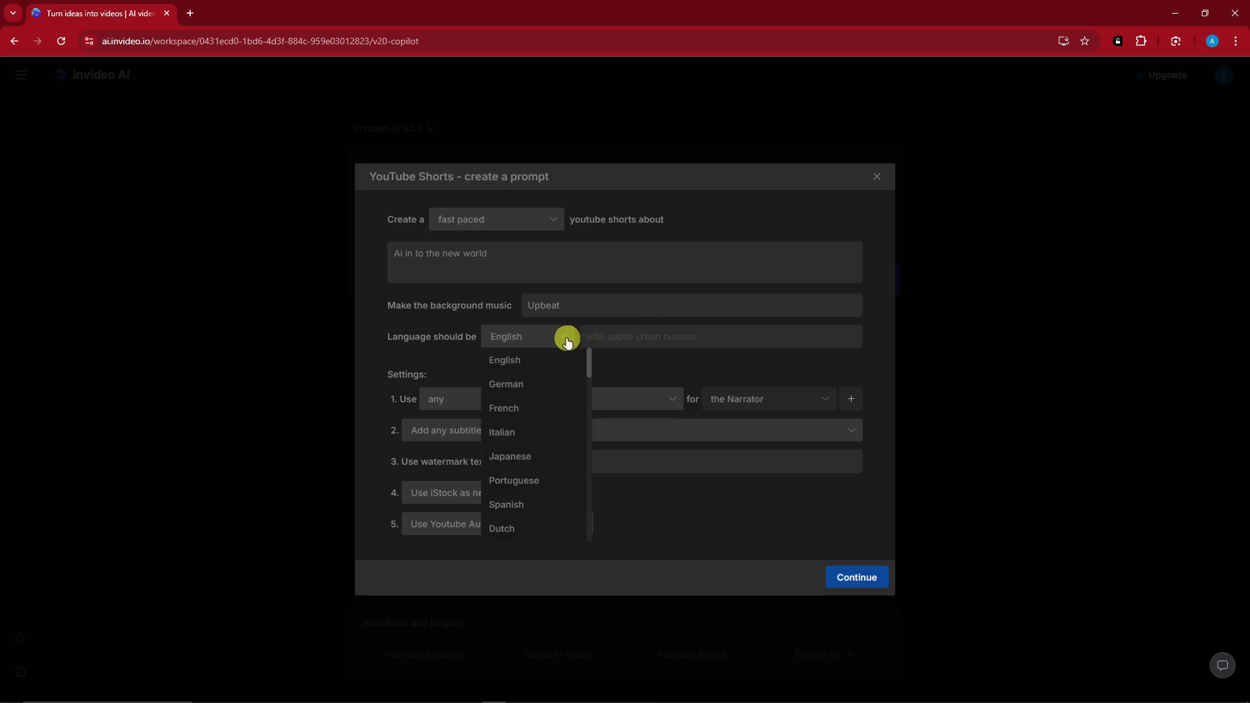
pyautogui.scroll(-10, 567, 397)
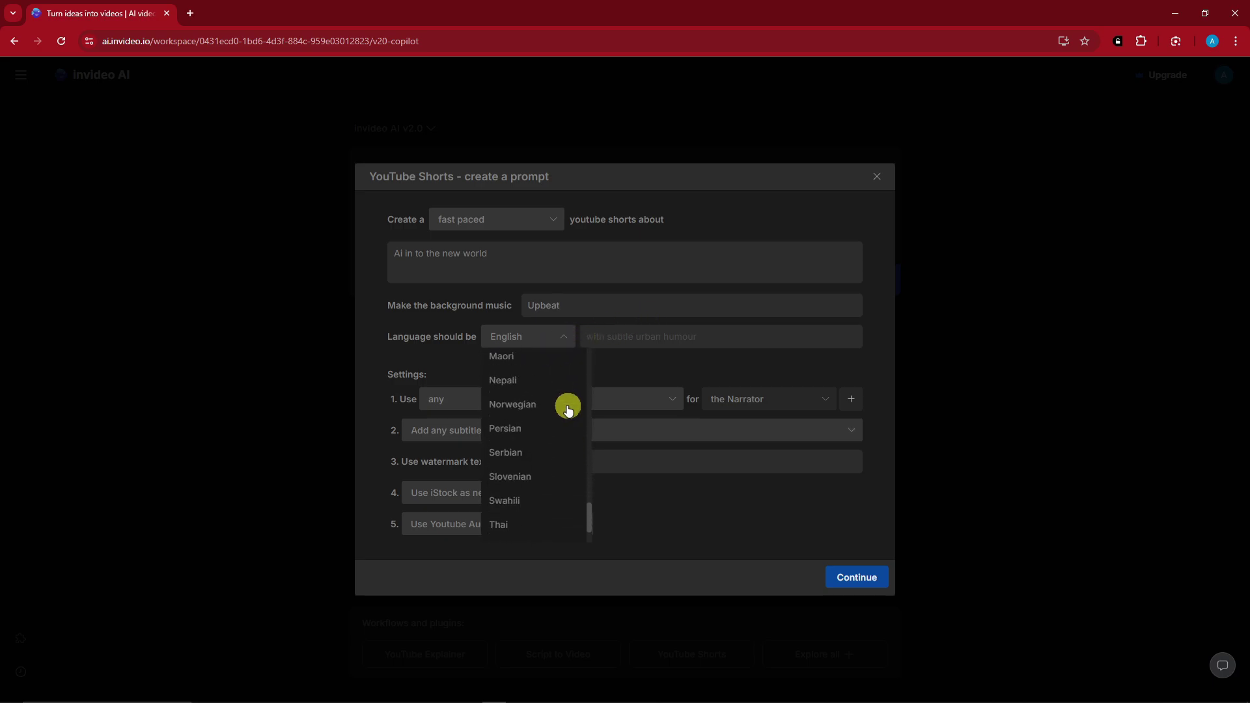
pyautogui.scroll(5, 566, 407)
pyautogui.click(621, 370)
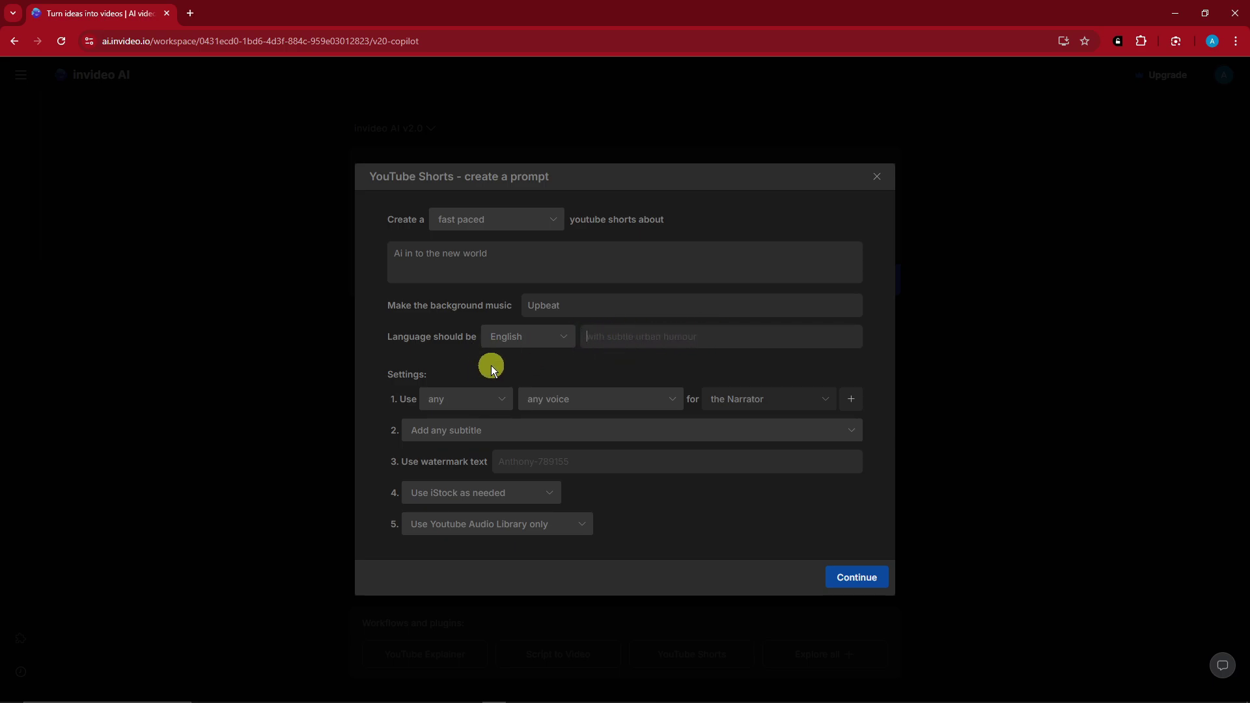
# Step: Choose a male narrator, first trying the clear American voice
pyautogui.click(490, 399)
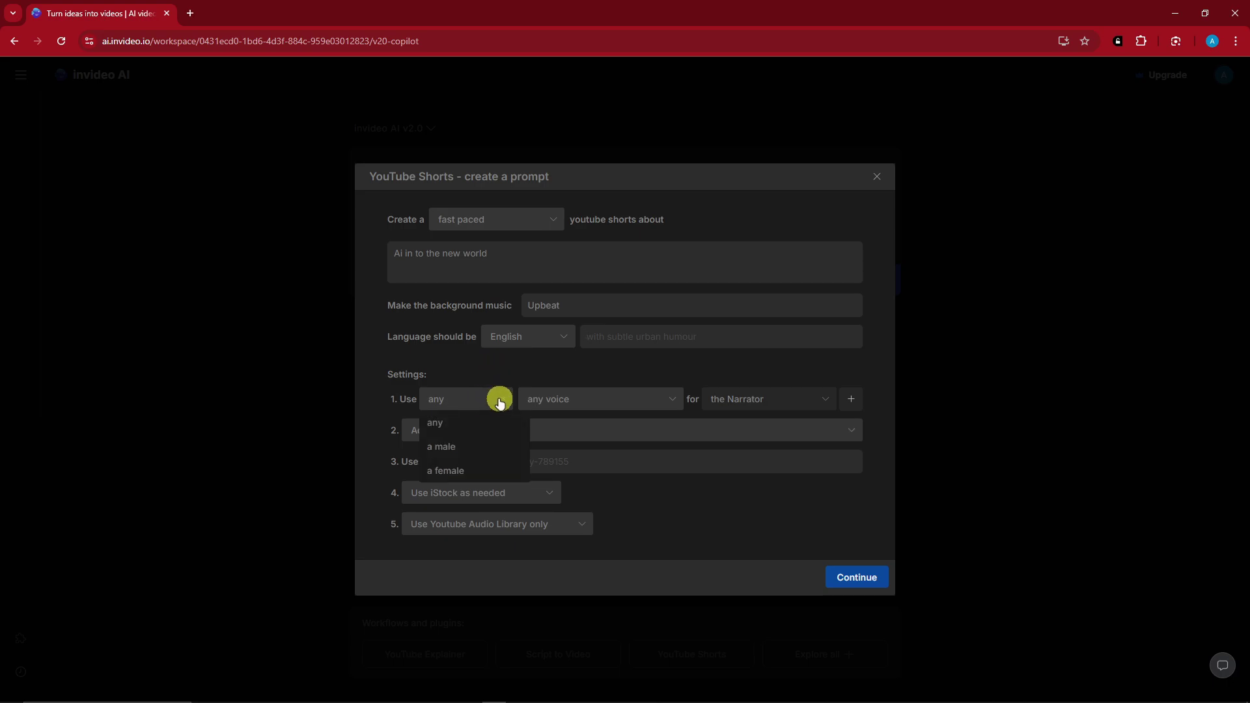
pyautogui.click(477, 447)
pyautogui.click(605, 399)
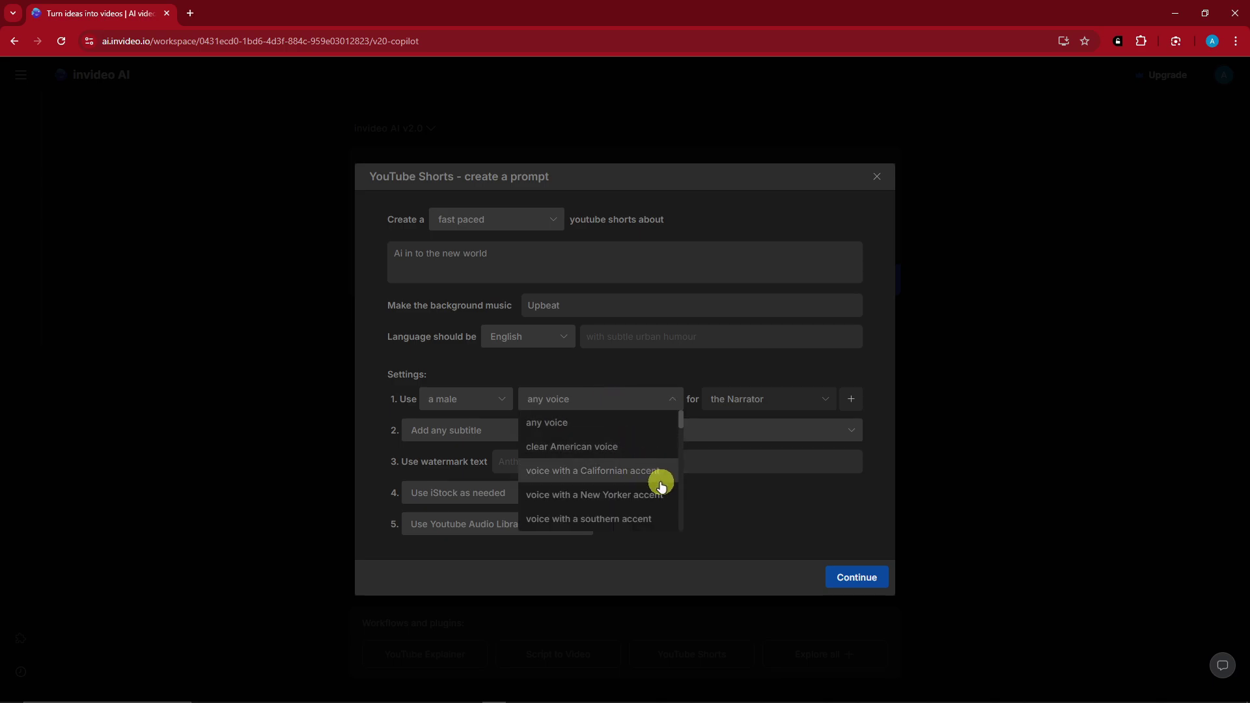
pyautogui.scroll(-1, 651, 482)
pyautogui.scroll(-3, 637, 449)
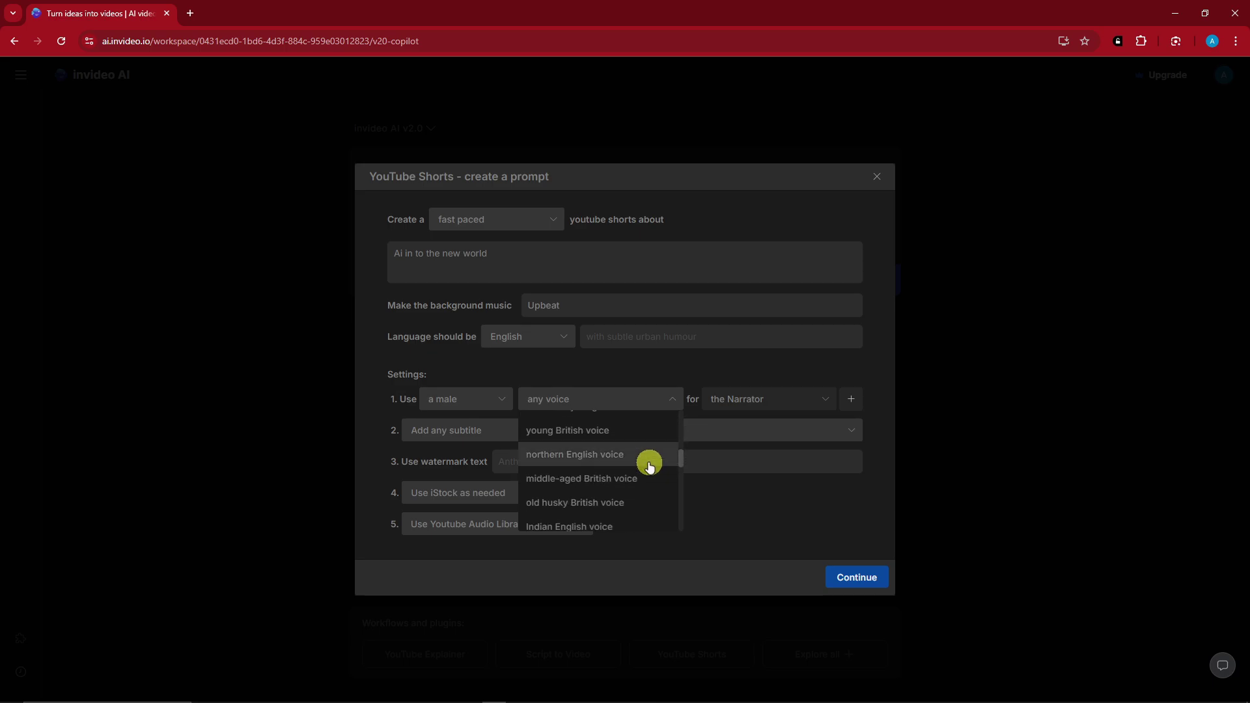
pyautogui.scroll(5, 650, 466)
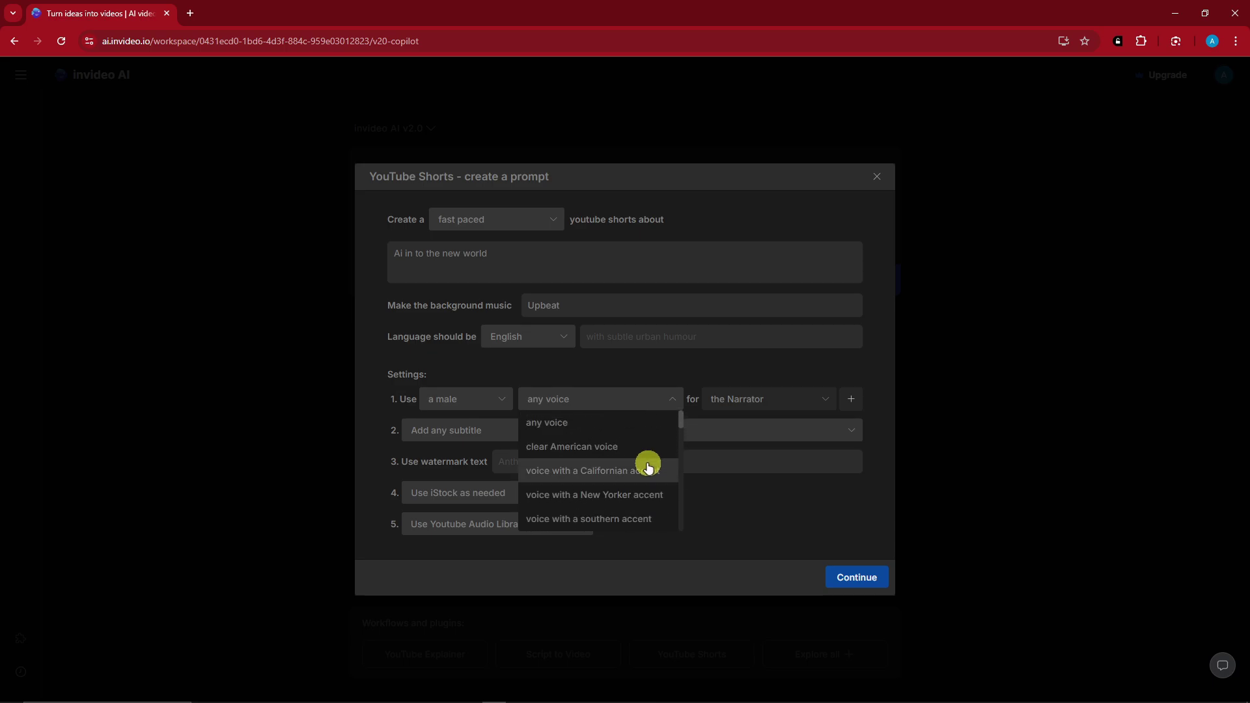
pyautogui.scroll(-1, 605, 447)
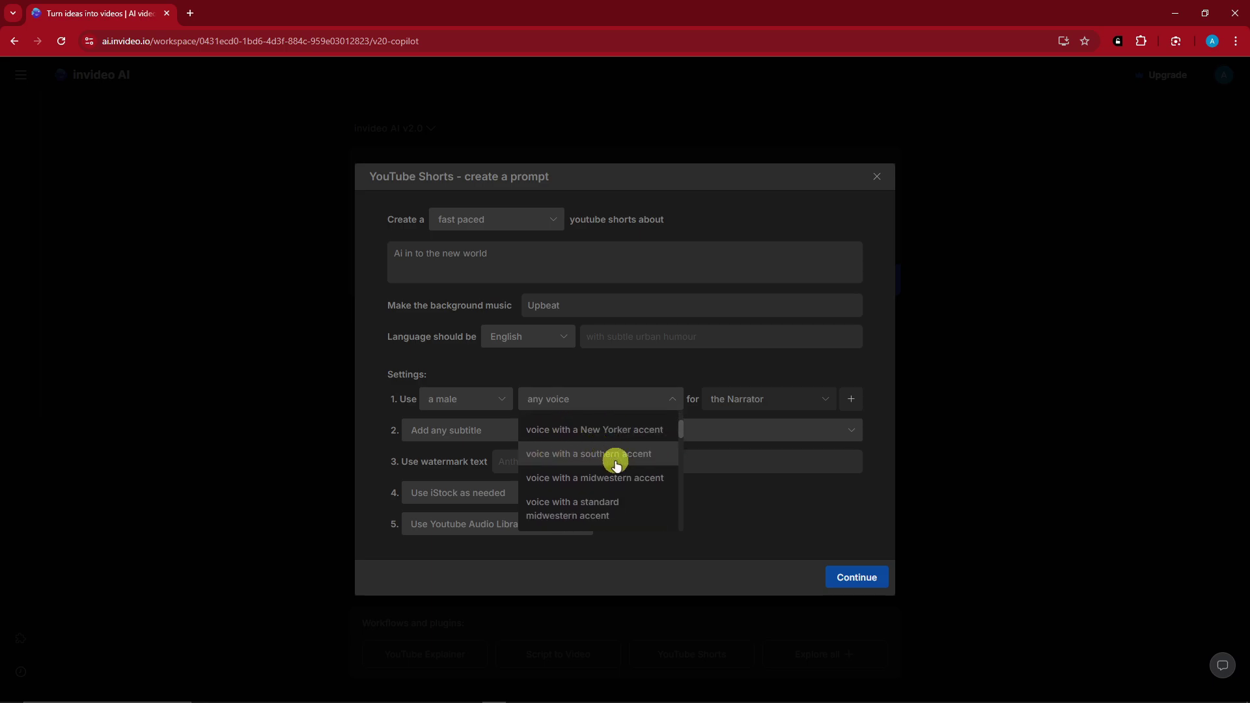
pyautogui.scroll(-1, 617, 465)
pyautogui.scroll(3, 609, 478)
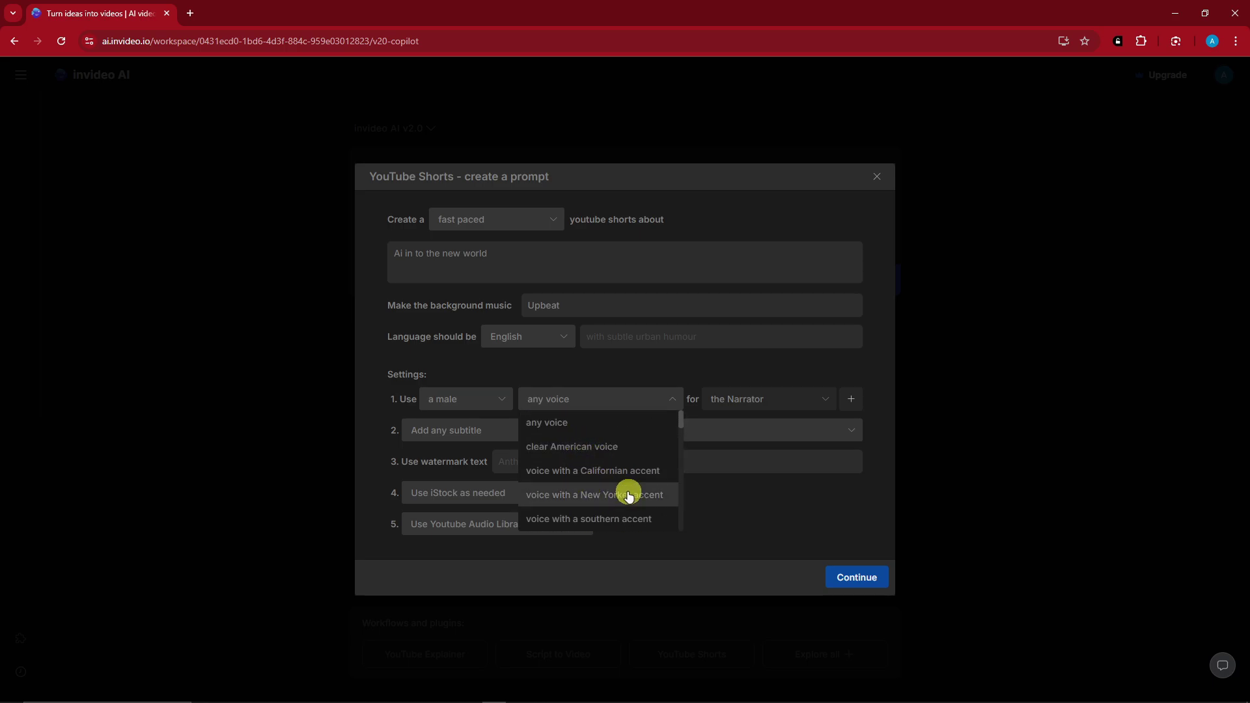
pyautogui.click(599, 453)
# Step: Try the New Yorker accent, then settle on the voice with a southern accent
pyautogui.click(614, 406)
pyautogui.scroll(-1, 625, 456)
pyautogui.click(619, 440)
pyautogui.click(606, 399)
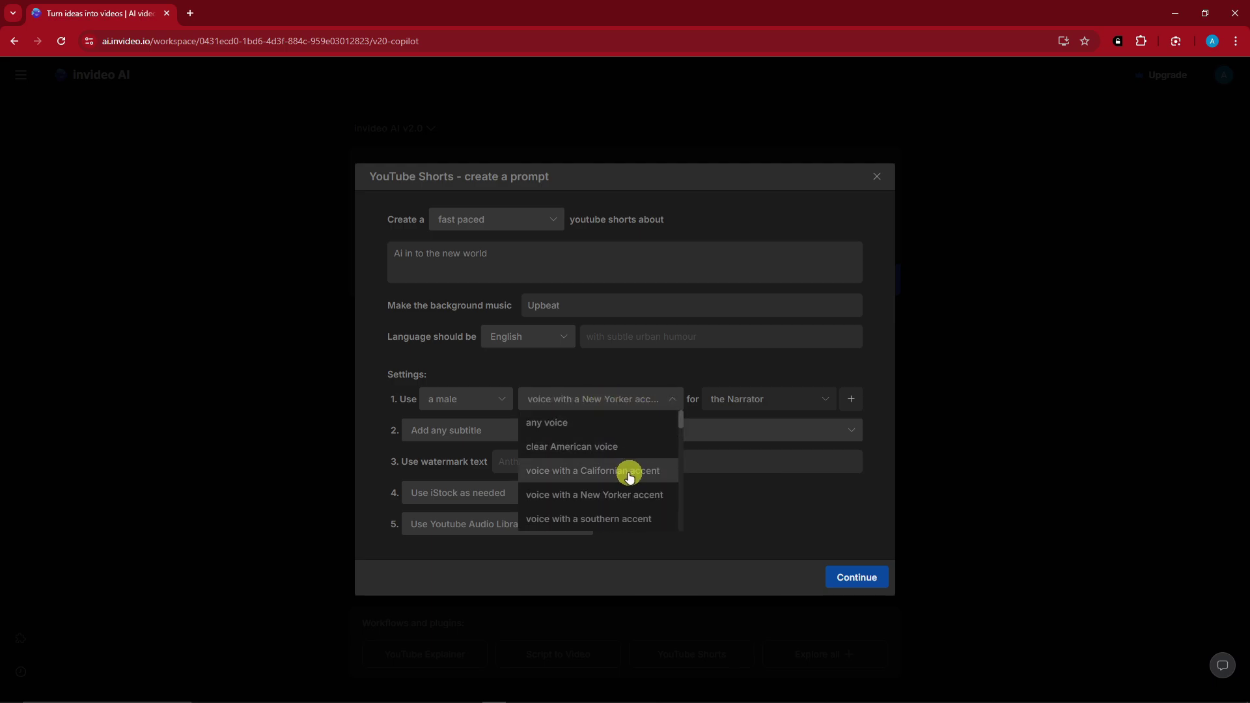
pyautogui.scroll(-1, 627, 472)
pyautogui.click(622, 454)
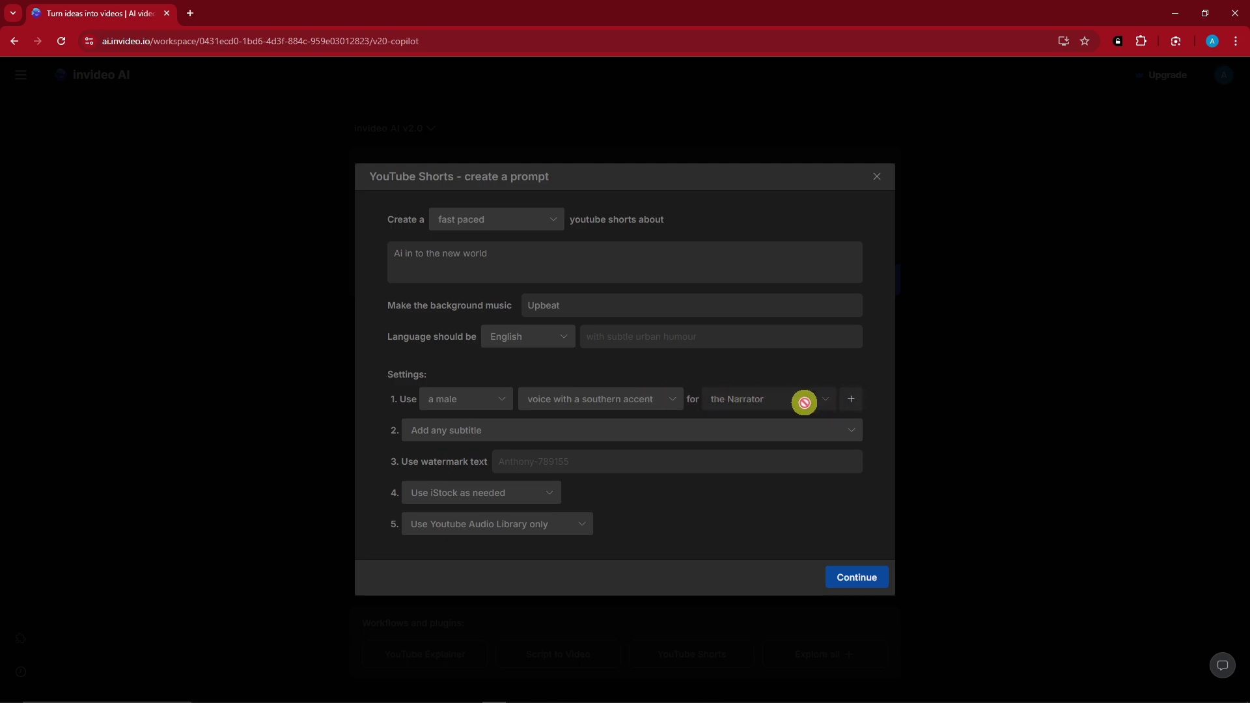
# Step: Use bold subtitles with popping effect and enter Tutorialboxx as the watermark text
pyautogui.click(570, 435)
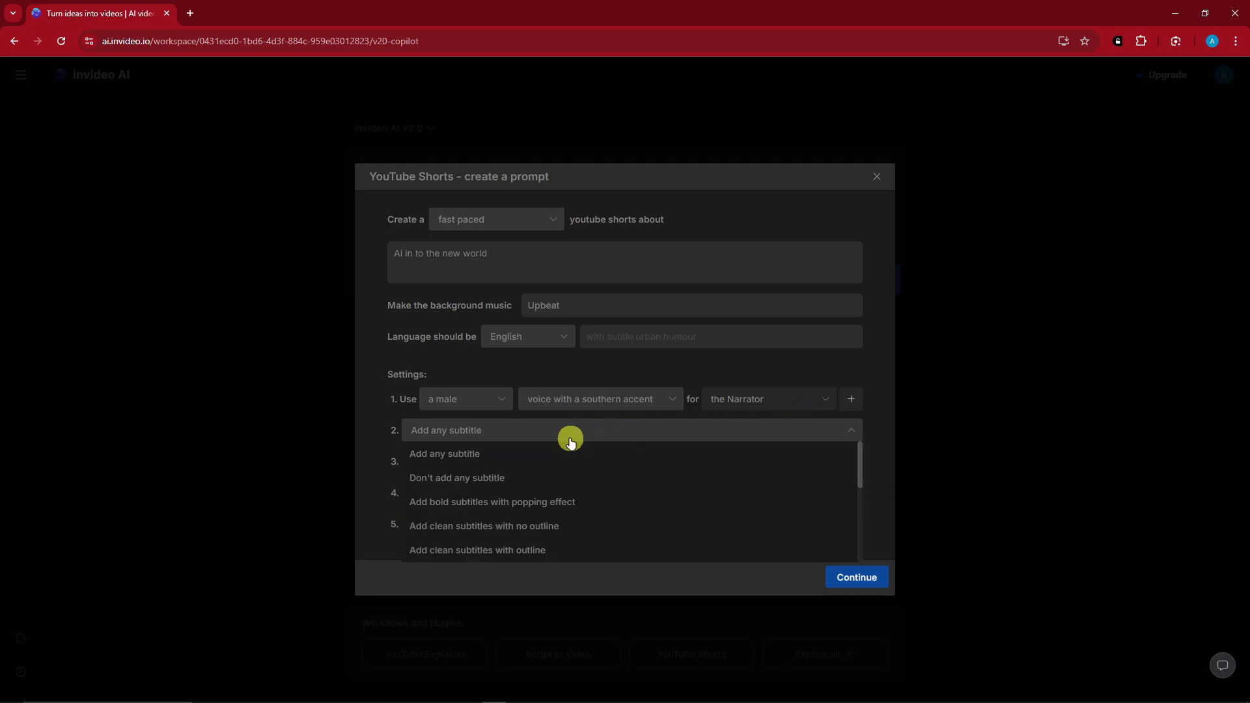
pyautogui.click(626, 504)
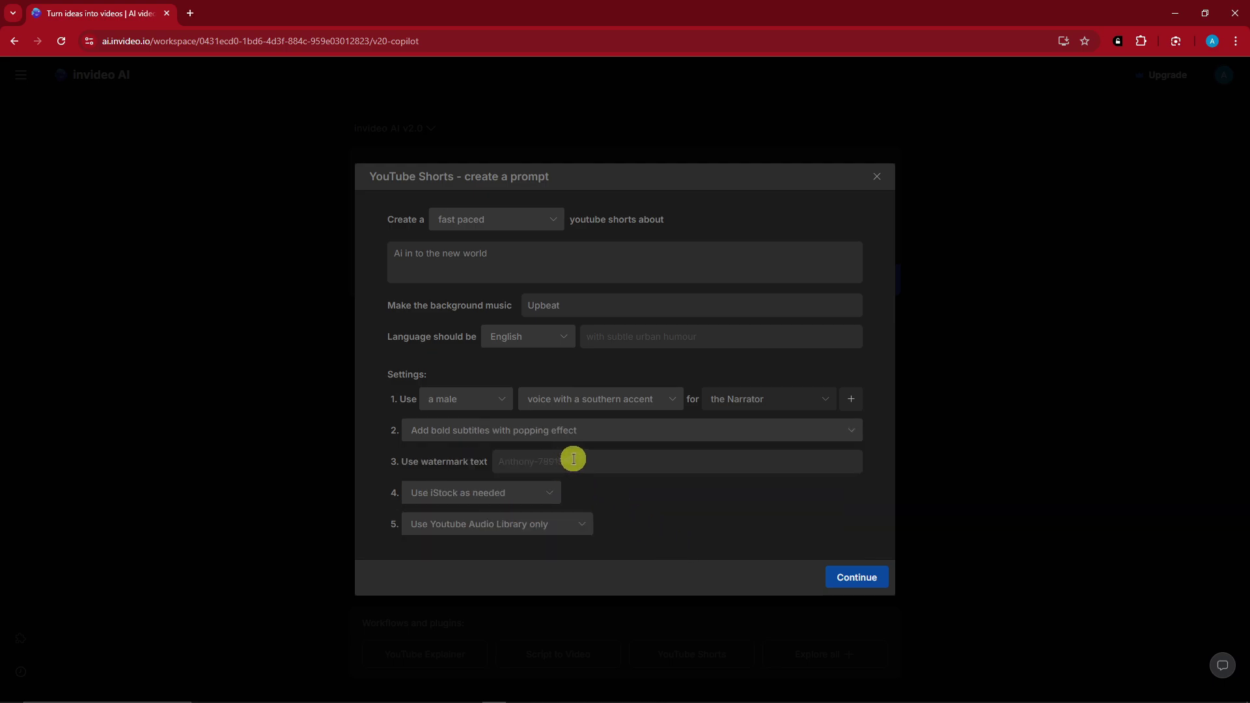
pyautogui.click(598, 460)
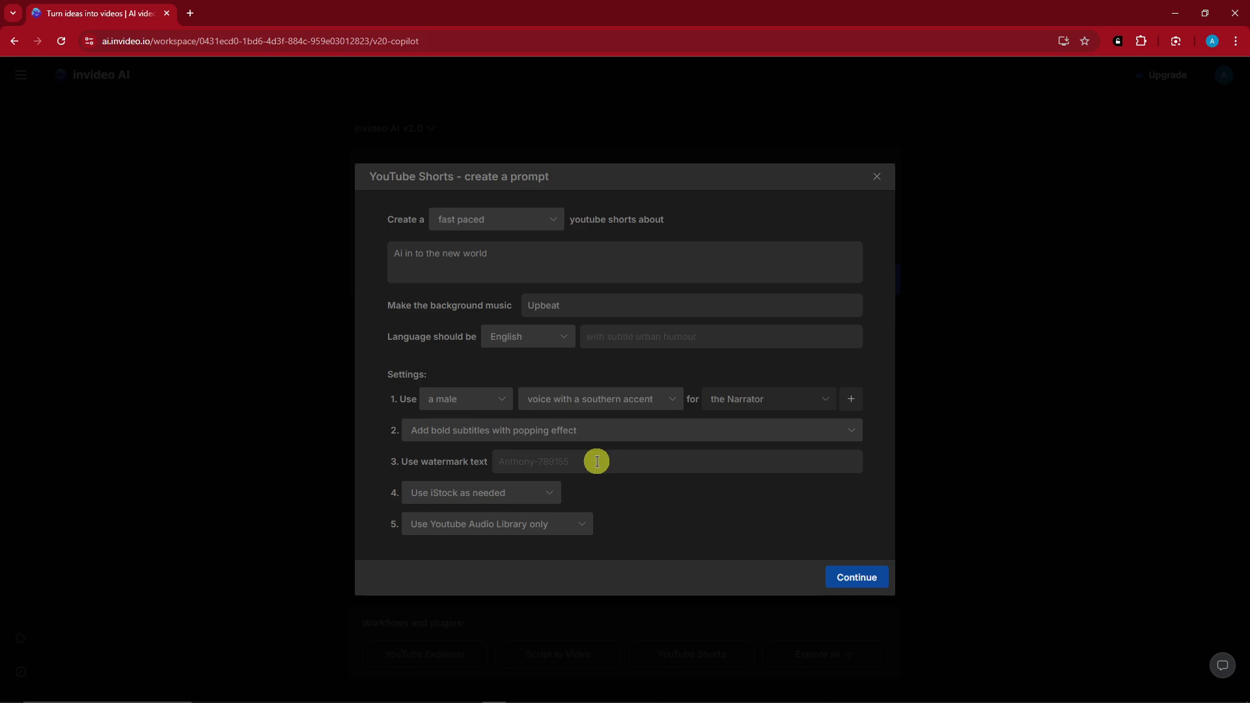
pyautogui.write('ANth')
pyautogui.press('BackSpace')
pyautogui.write('Tutorialboxx')
# Step: Keep iStock use as needed and leave background audio as YouTube Audio Library only
pyautogui.click(550, 497)
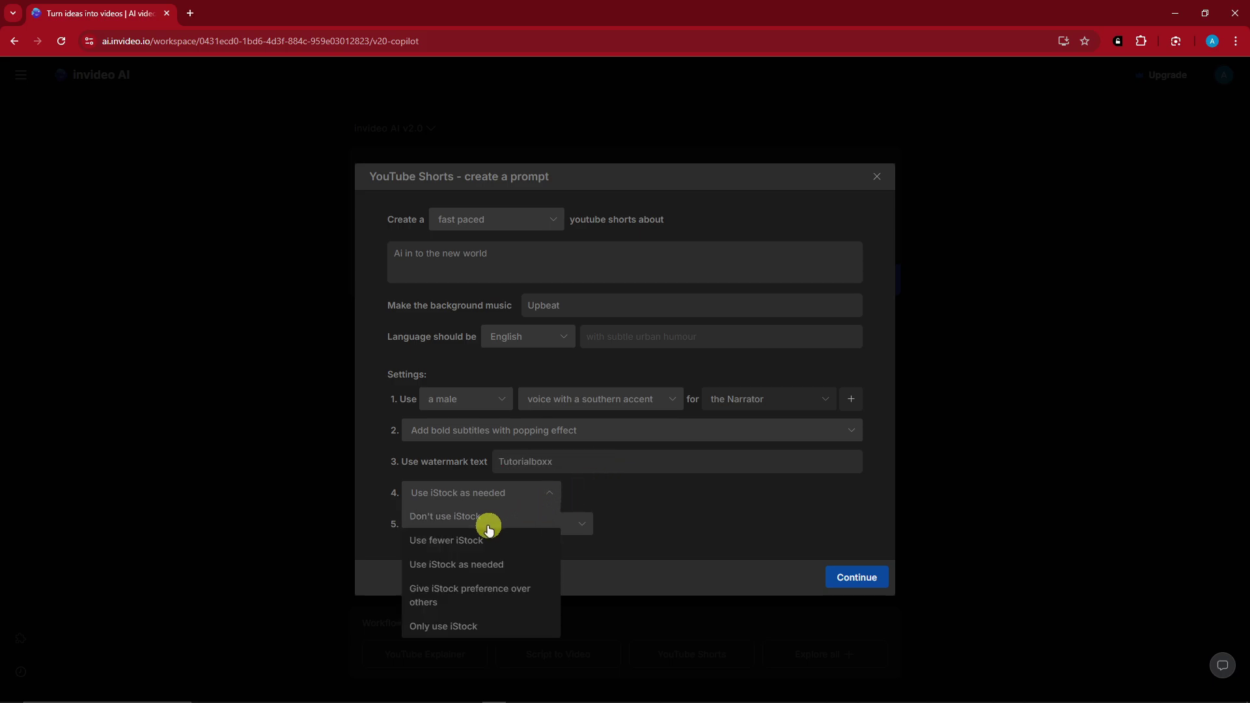
pyautogui.click(532, 565)
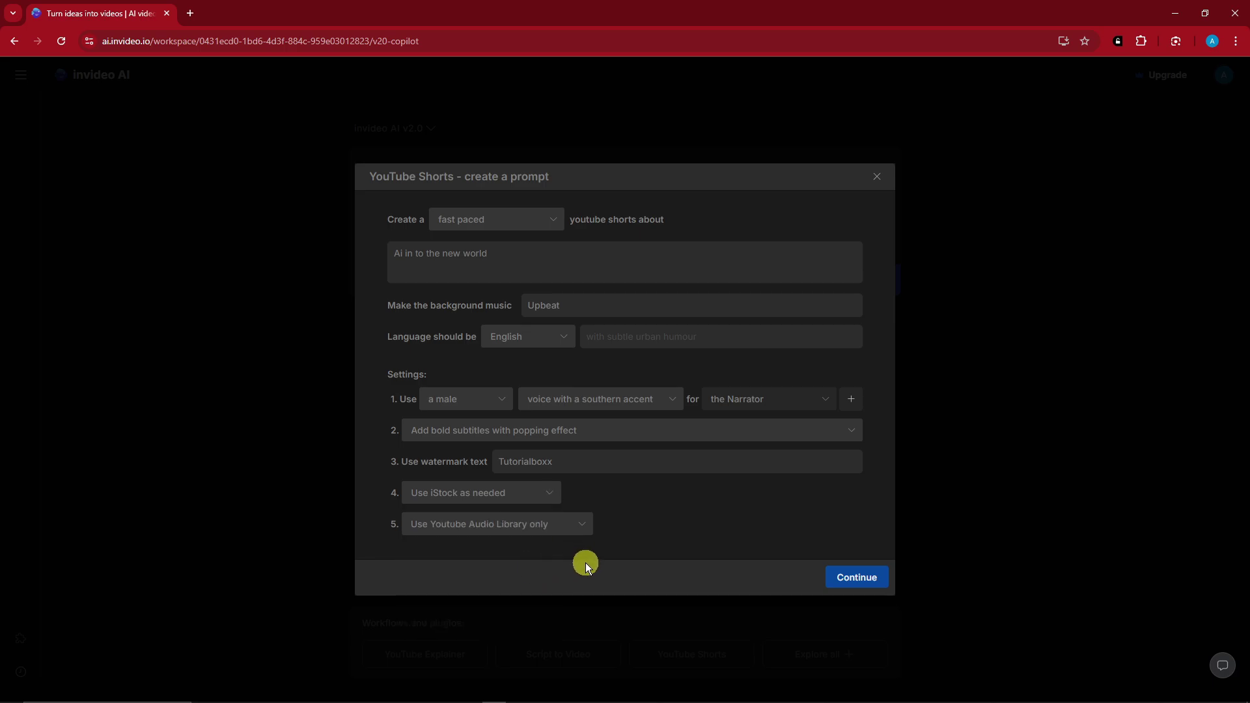
pyautogui.click(583, 528)
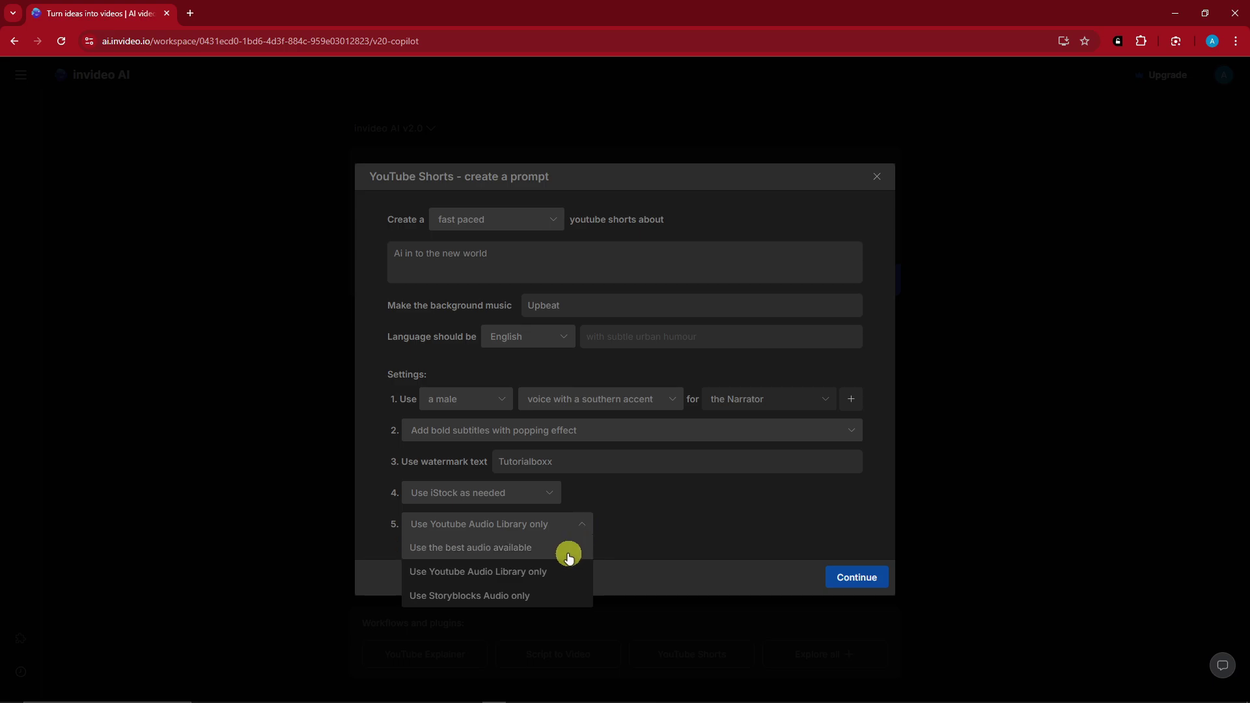
pyautogui.click(596, 527)
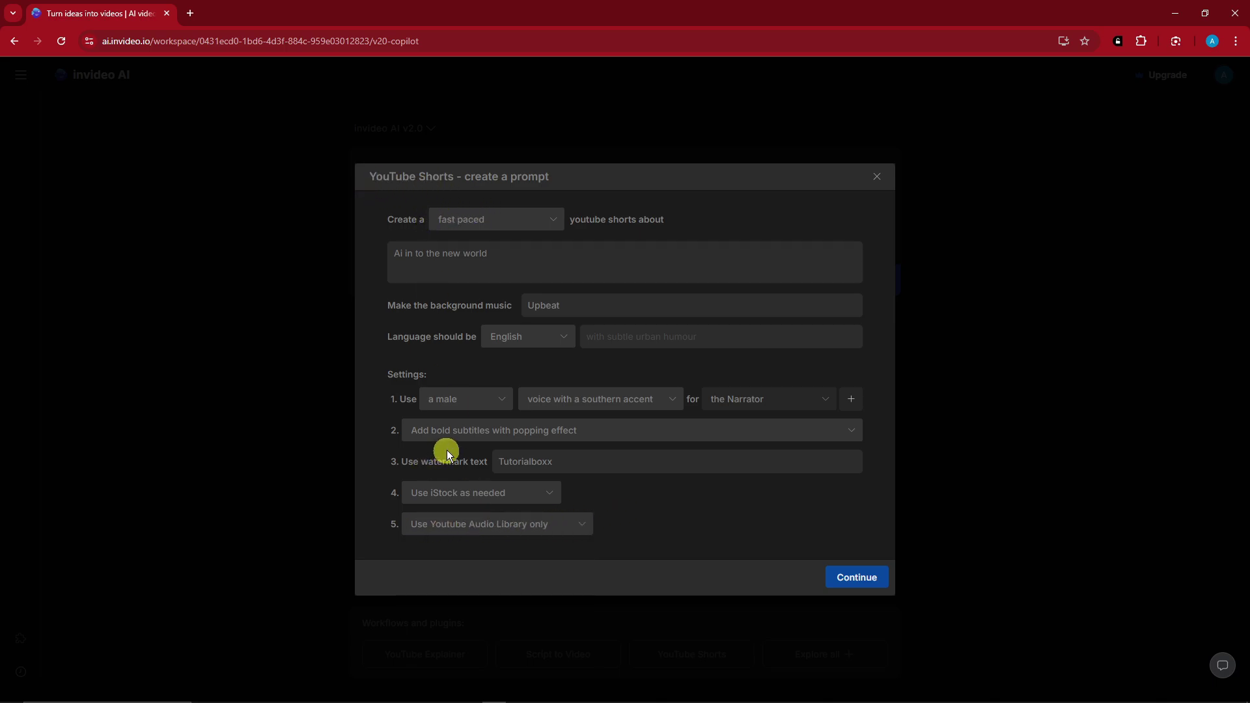
# Step: Convert the Shorts form into a written prompt and select its text to review it
pyautogui.click(864, 578)
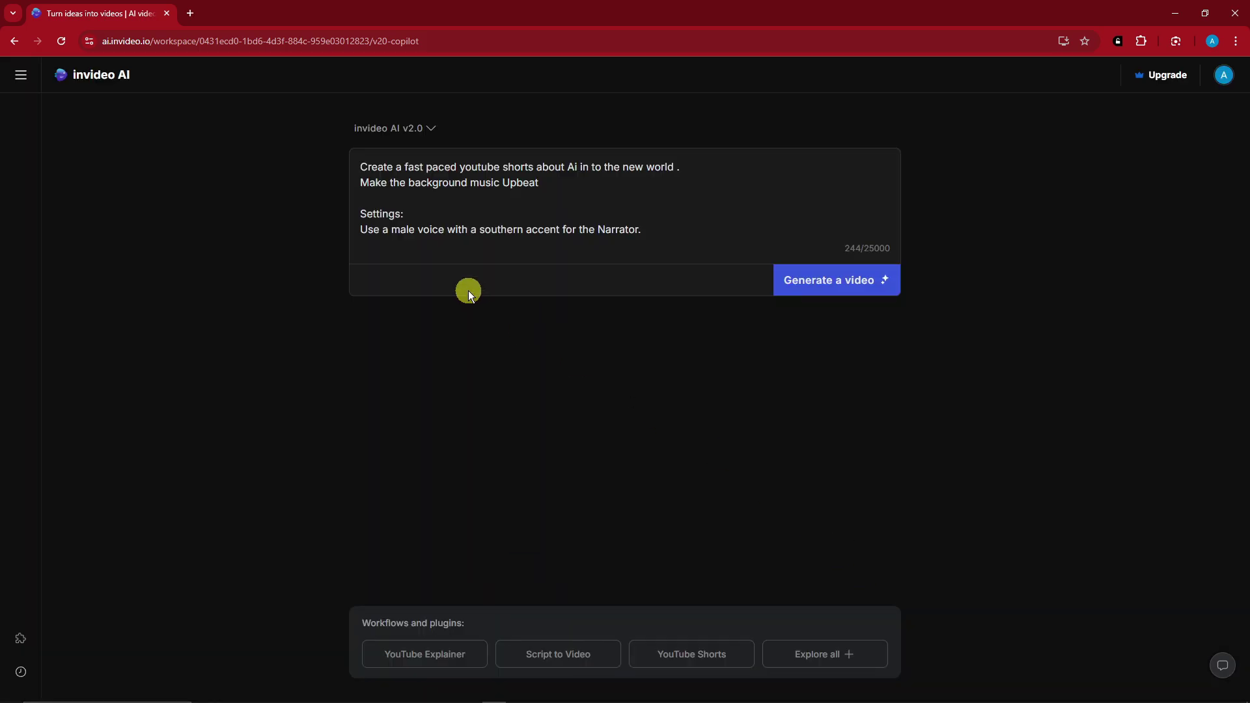
pyautogui.moveTo(360, 167); pyautogui.dragTo(644, 224)
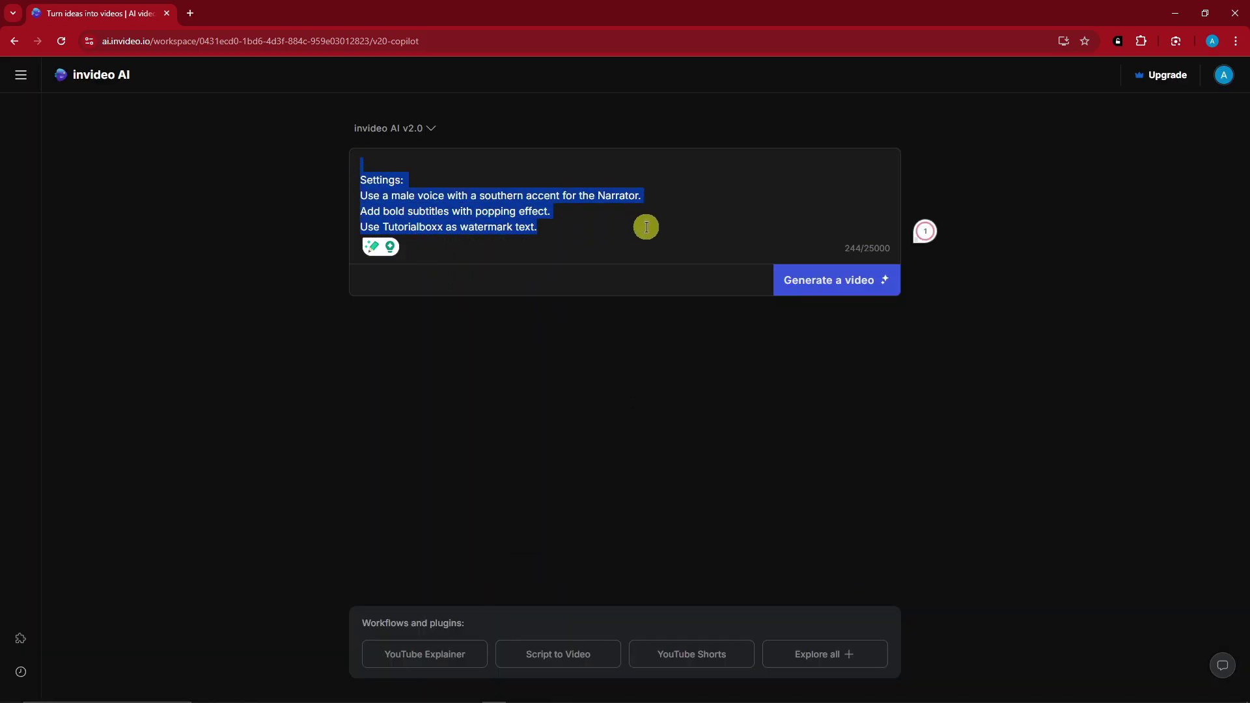
pyautogui.scroll(2, 645, 224)
pyautogui.click(567, 197)
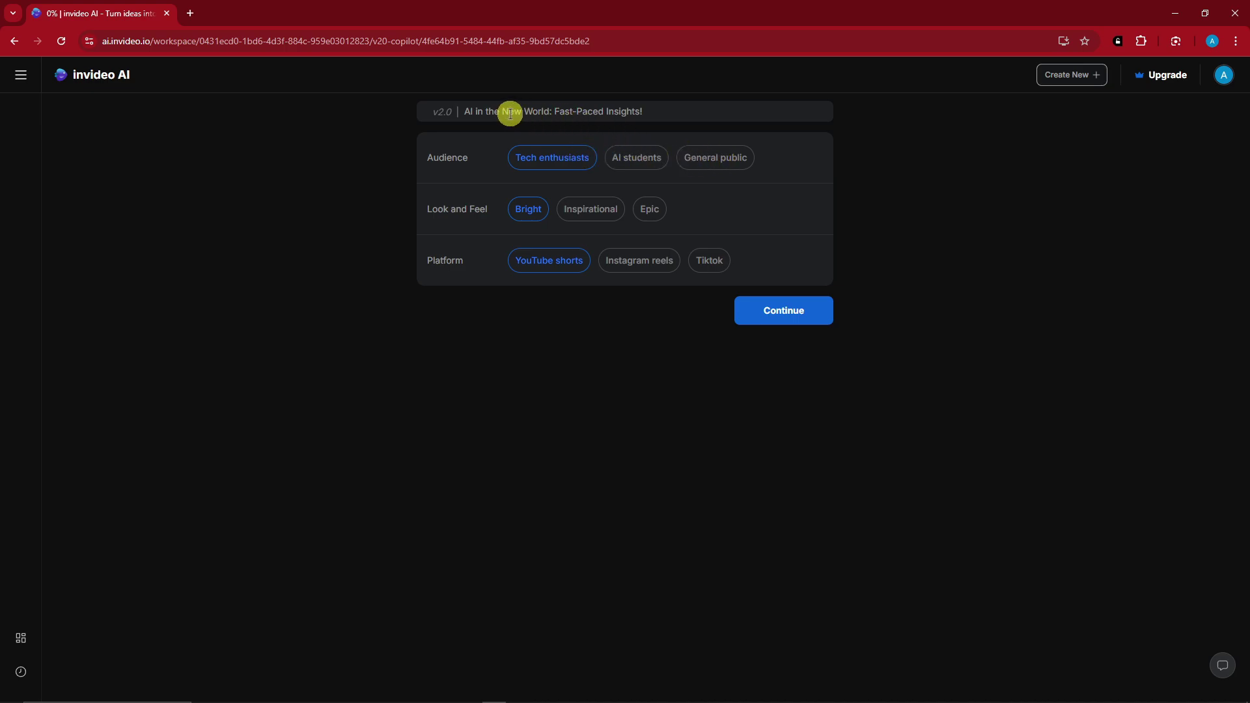
# Step: Target AI students with an Inspirational look and generate the video
pyautogui.click(636, 156)
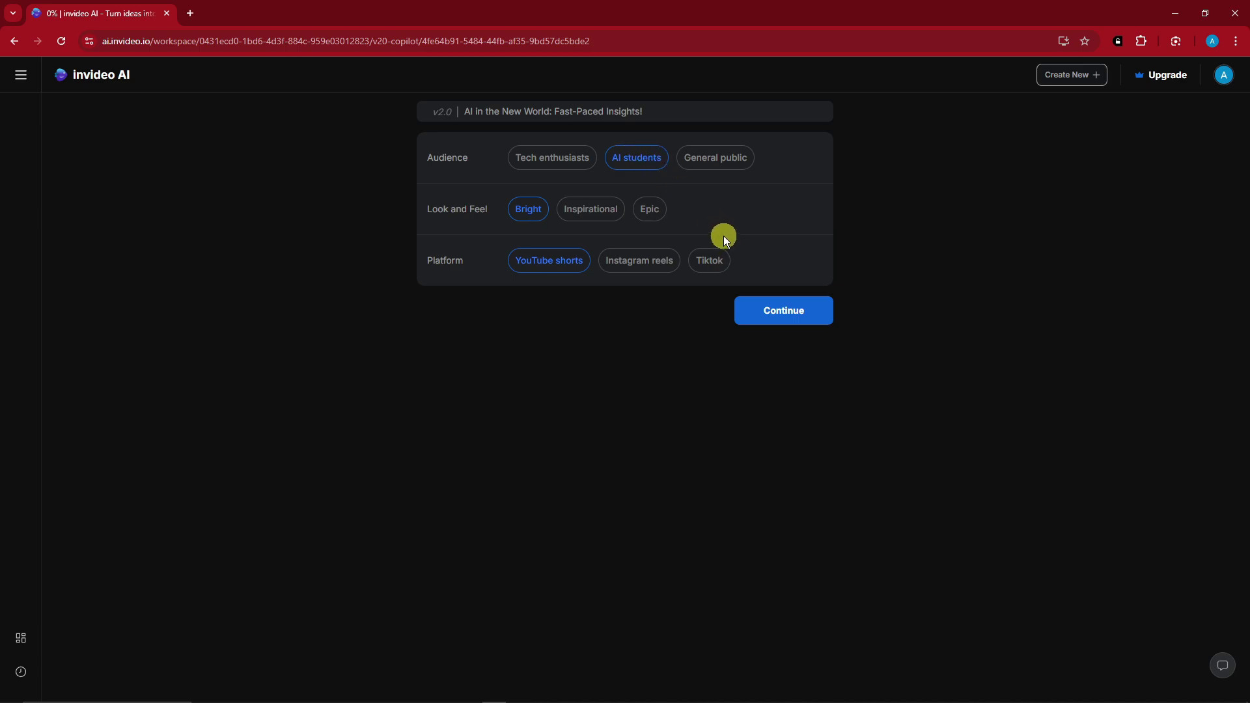
pyautogui.click(592, 208)
pyautogui.click(801, 307)
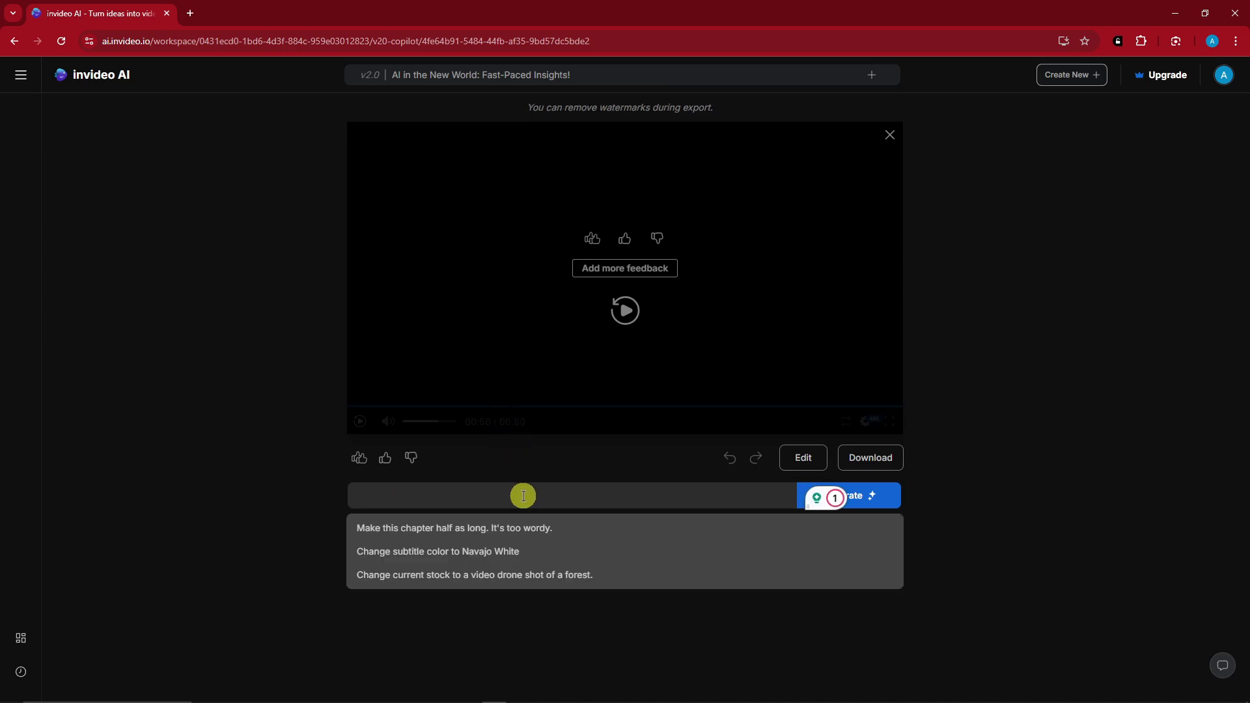
# Step: Apply the 'Change subtitle color to Navajo White' (#FFDEAD) edit command
pyautogui.click(430, 553)
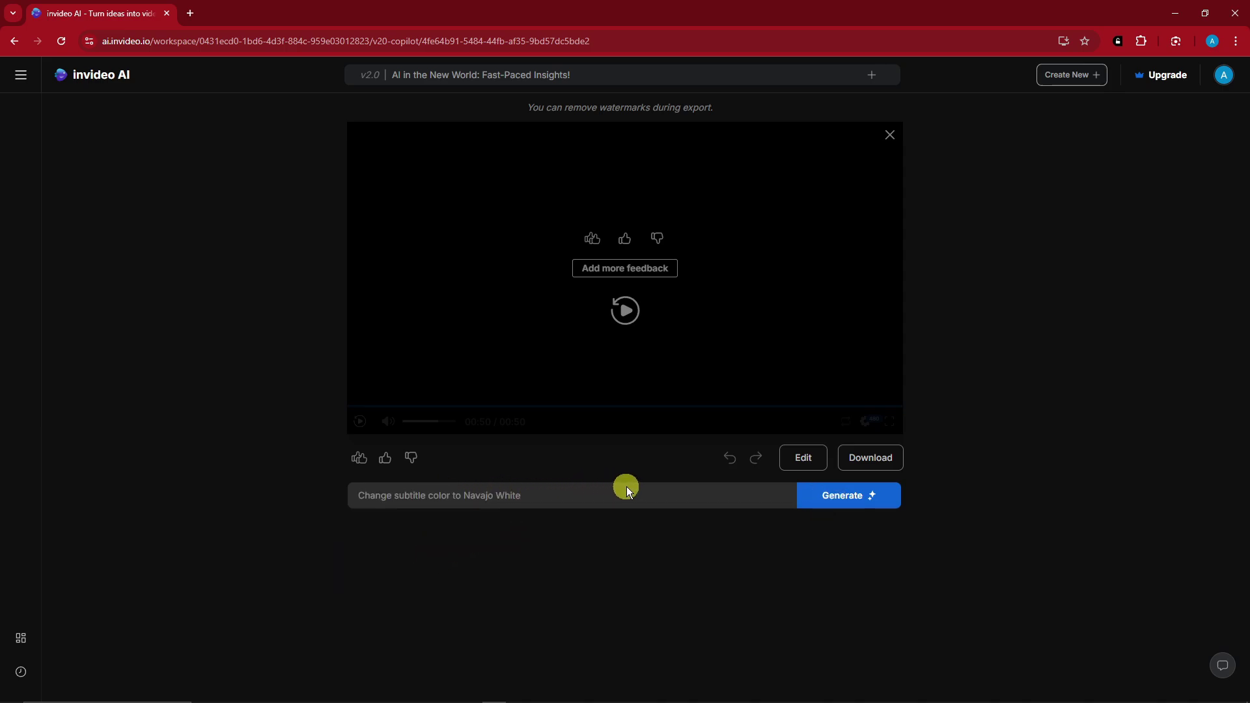
pyautogui.click(817, 496)
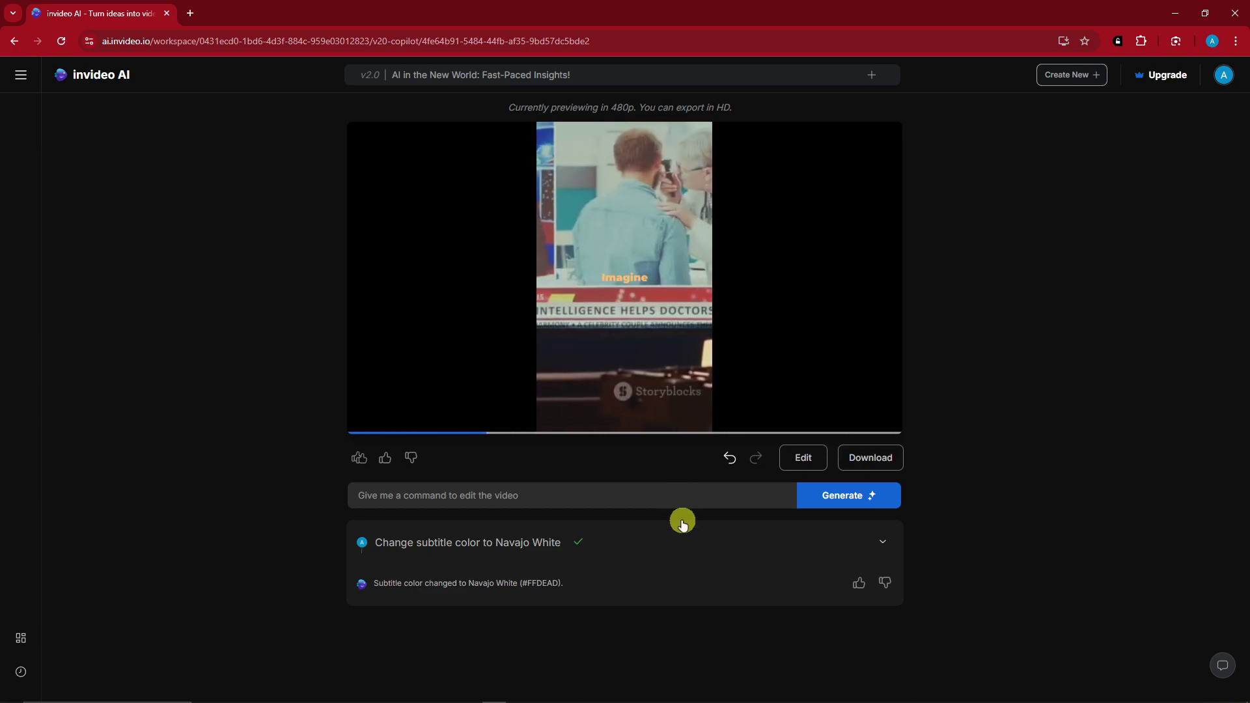
# Step: Replace the stock clip with a forest drone shot and scrub the preview to check it
pyautogui.click(664, 498)
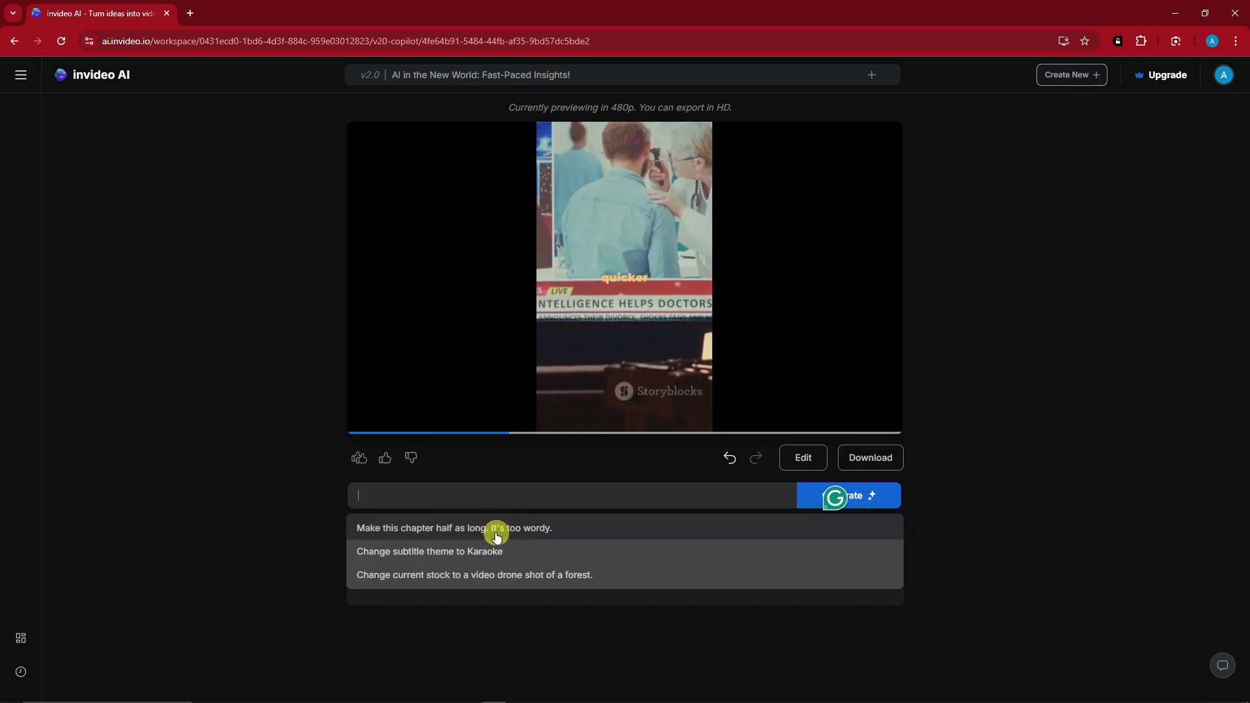
pyautogui.click(528, 576)
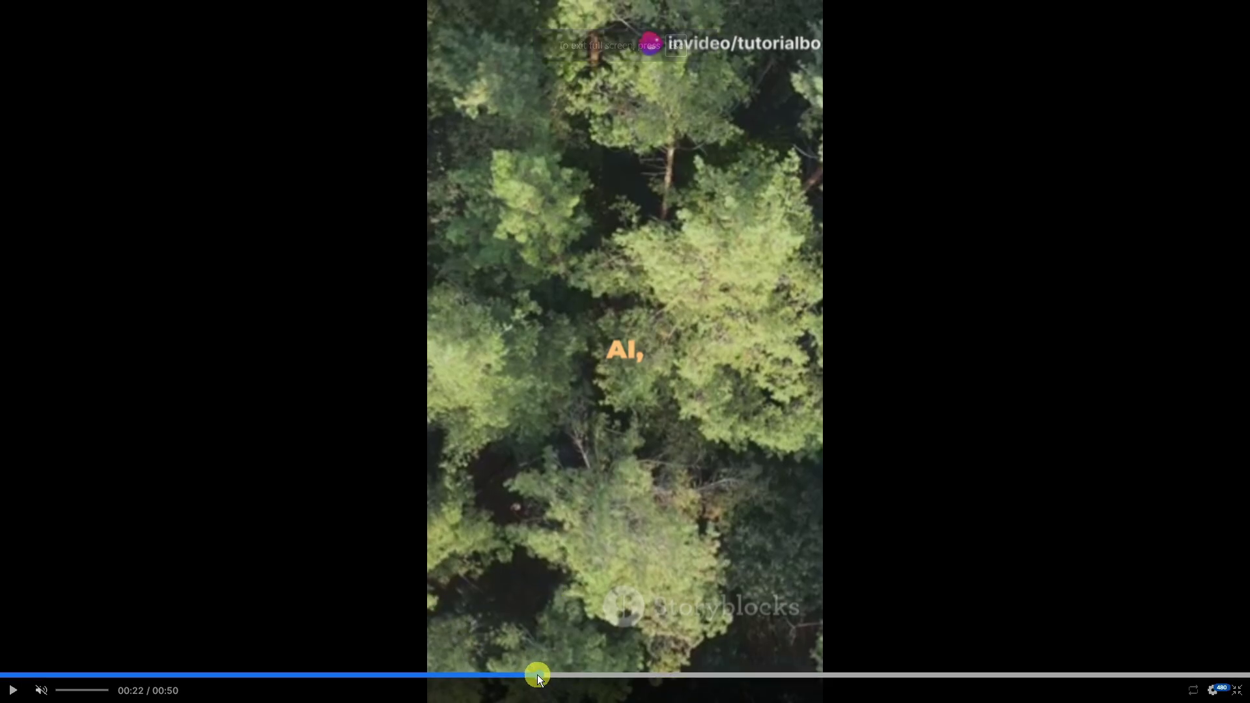
pyautogui.click(507, 675)
pyautogui.moveTo(508, 675)
pyautogui.mouseDown()
pyautogui.moveTo(447, 673)
pyautogui.moveTo(530, 670)
pyautogui.mouseUp()
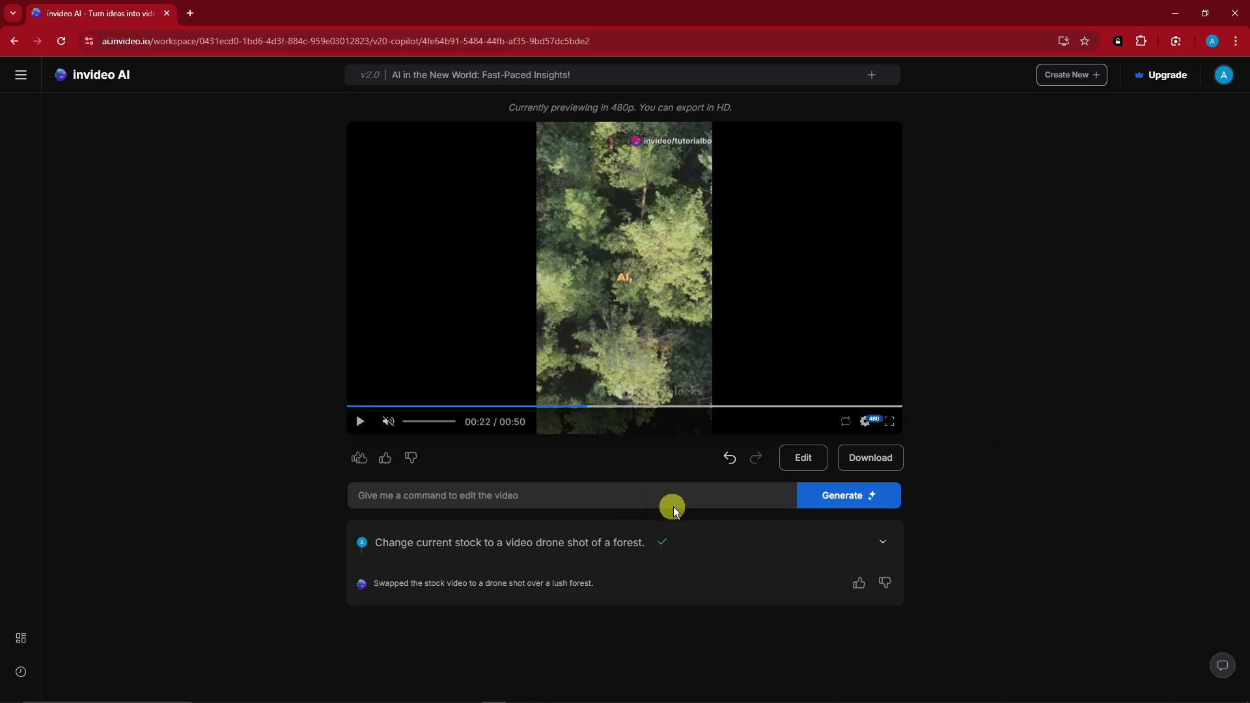
# Step: Open Edit media at the chapter's first clips and focus the stock search field
pyautogui.click(811, 460)
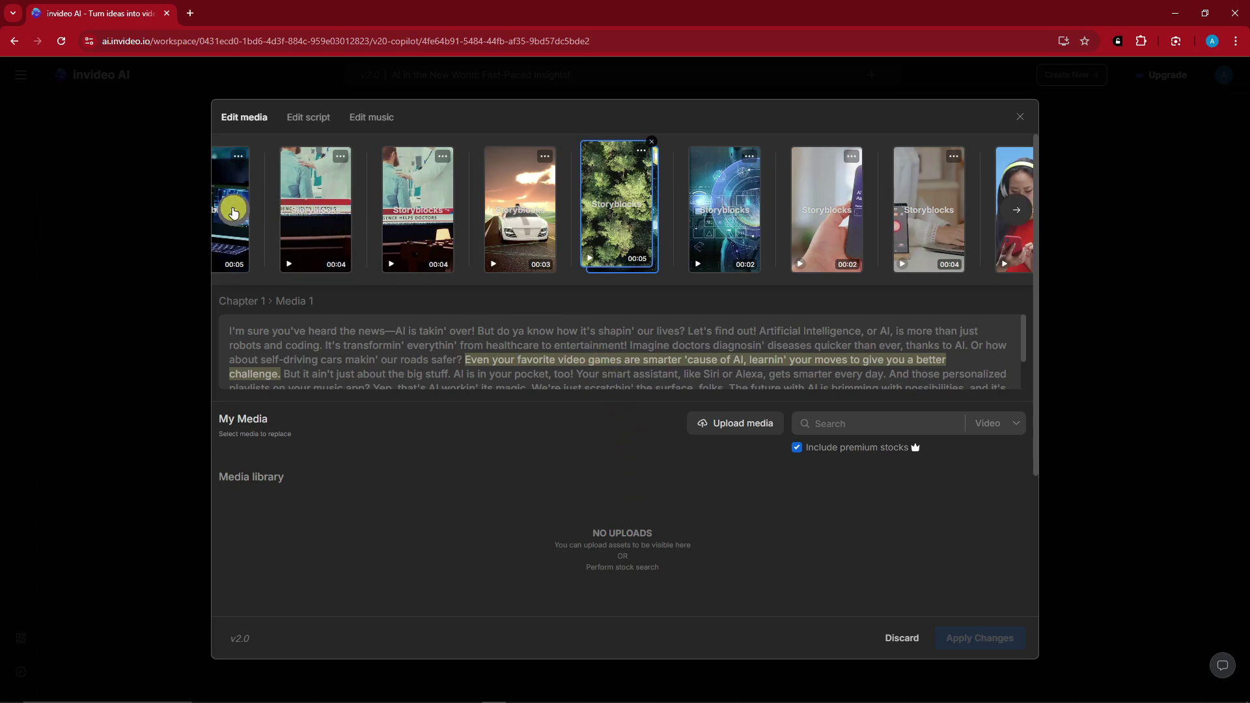
pyautogui.click(233, 211)
pyautogui.scroll(-2, 516, 350)
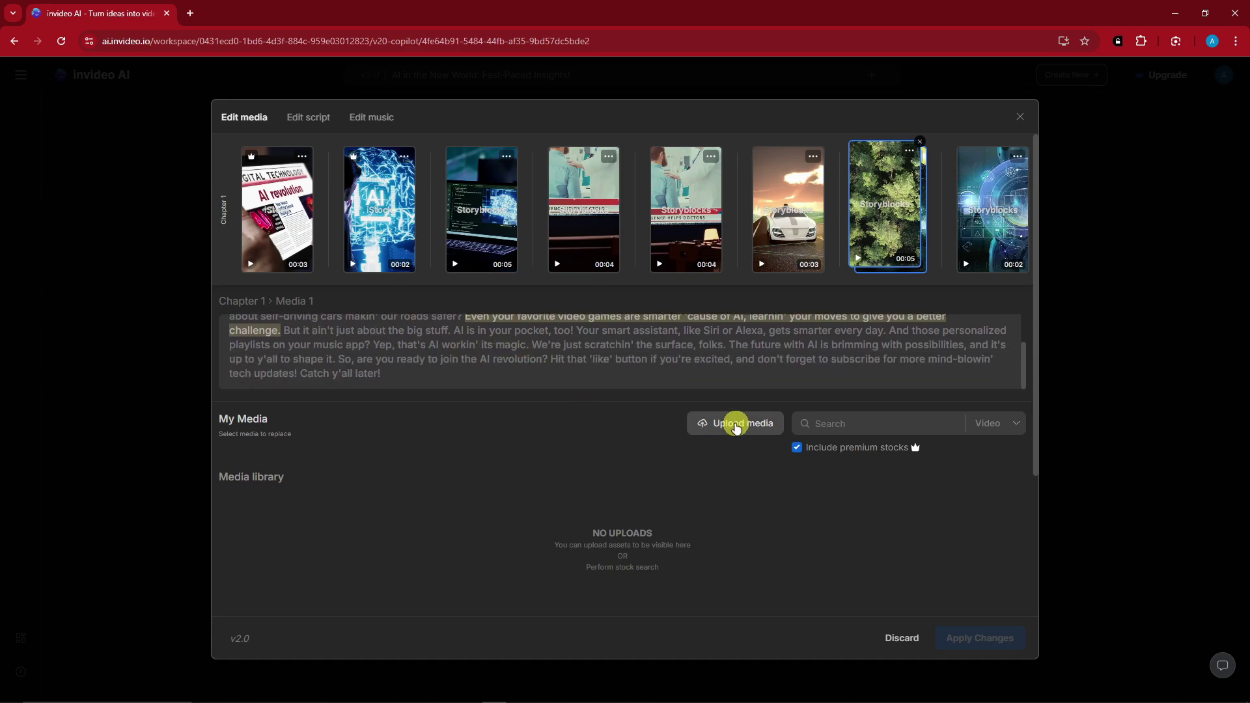
pyautogui.click(874, 423)
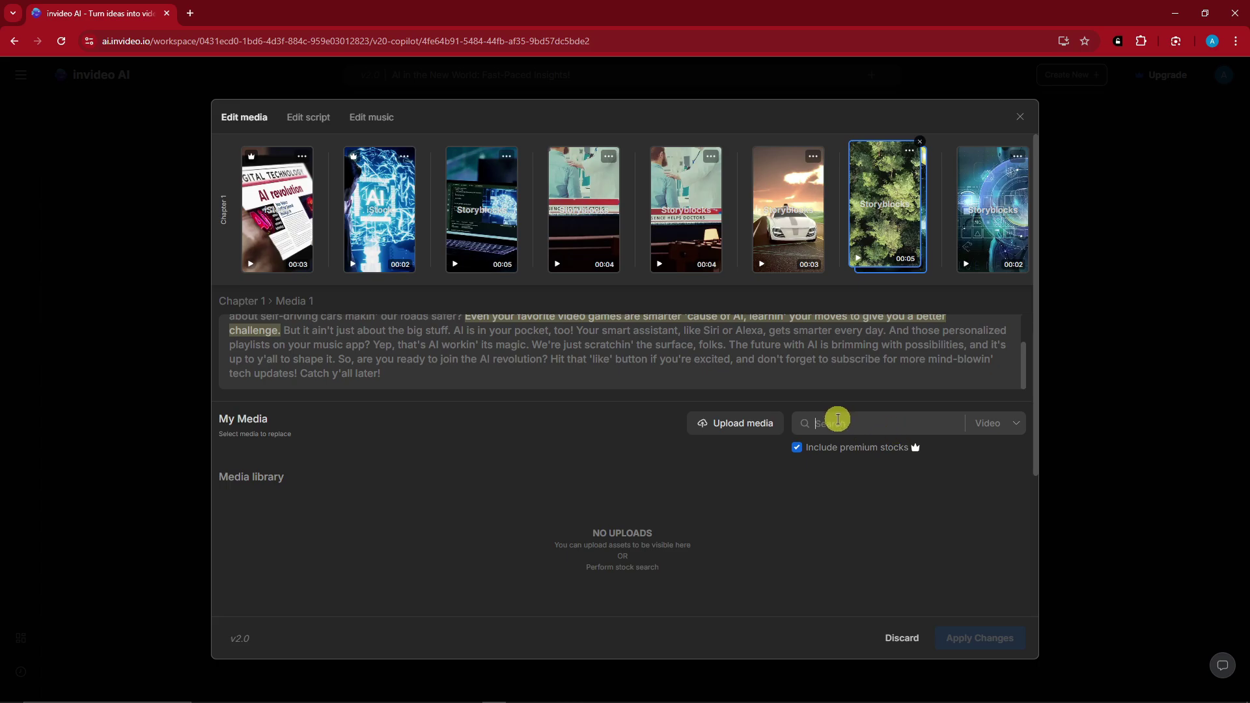
# Step: Search stock videos for 'Car' and replace the car scene with the second stock result
pyautogui.press('Return')
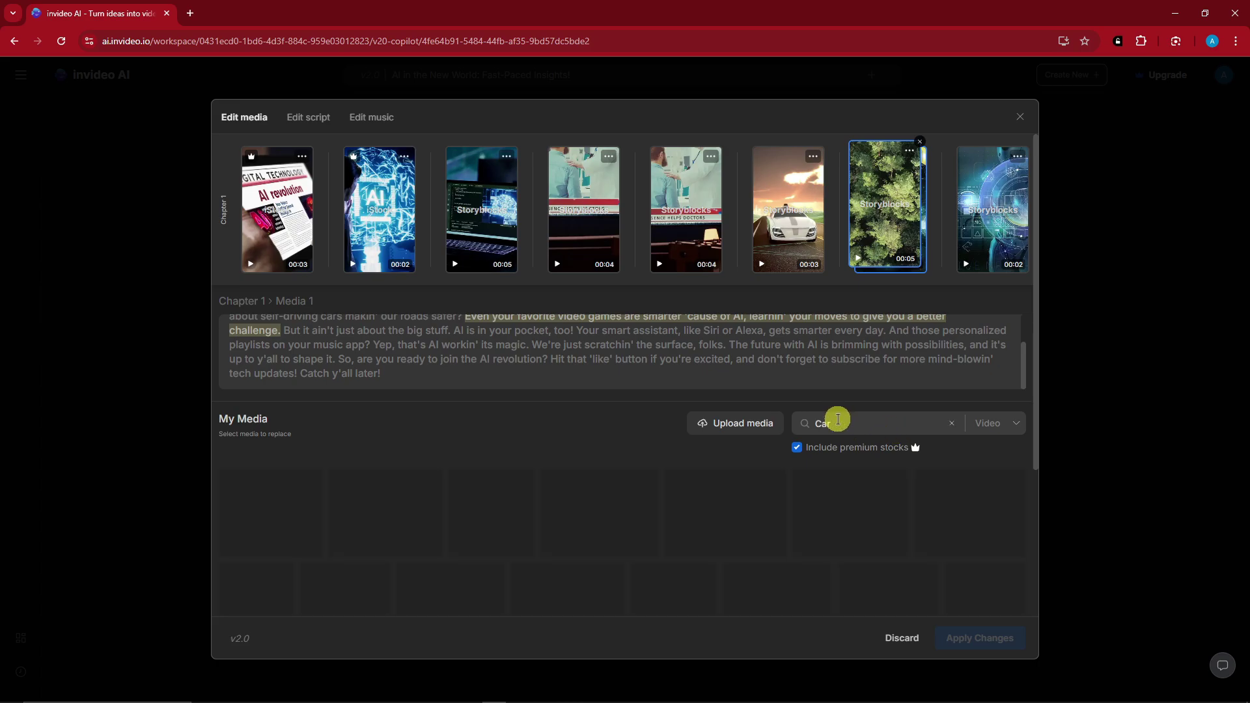
pyautogui.scroll(-2, 478, 472)
pyautogui.scroll(2, 346, 558)
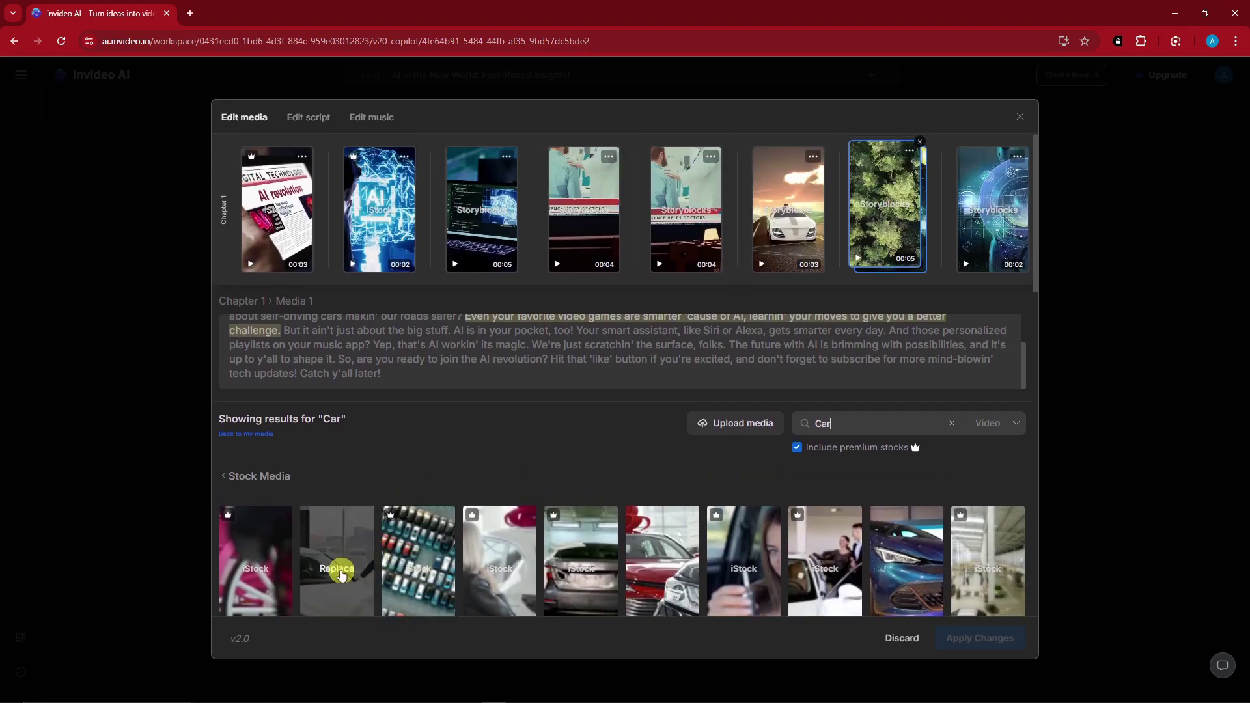
pyautogui.click(793, 199)
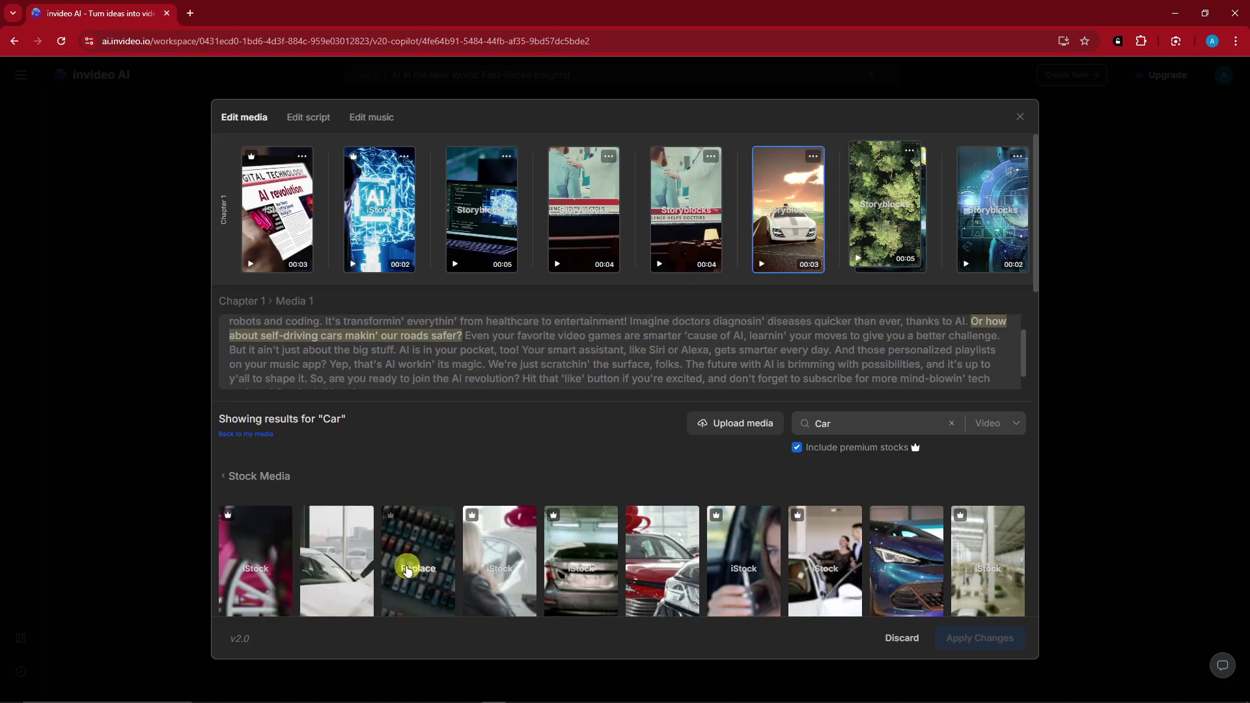
pyautogui.click(339, 573)
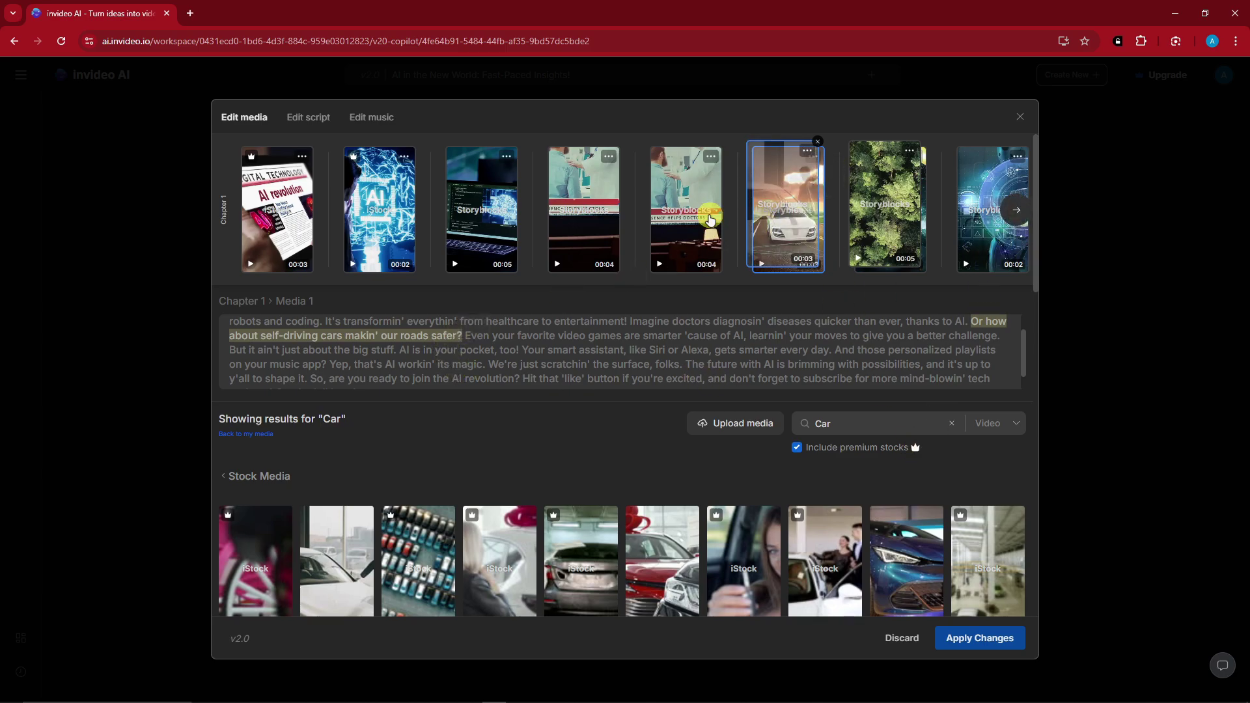
# Step: Step through the chapter clips to confirm the car clip sits on the self-driving cars line
pyautogui.click(590, 211)
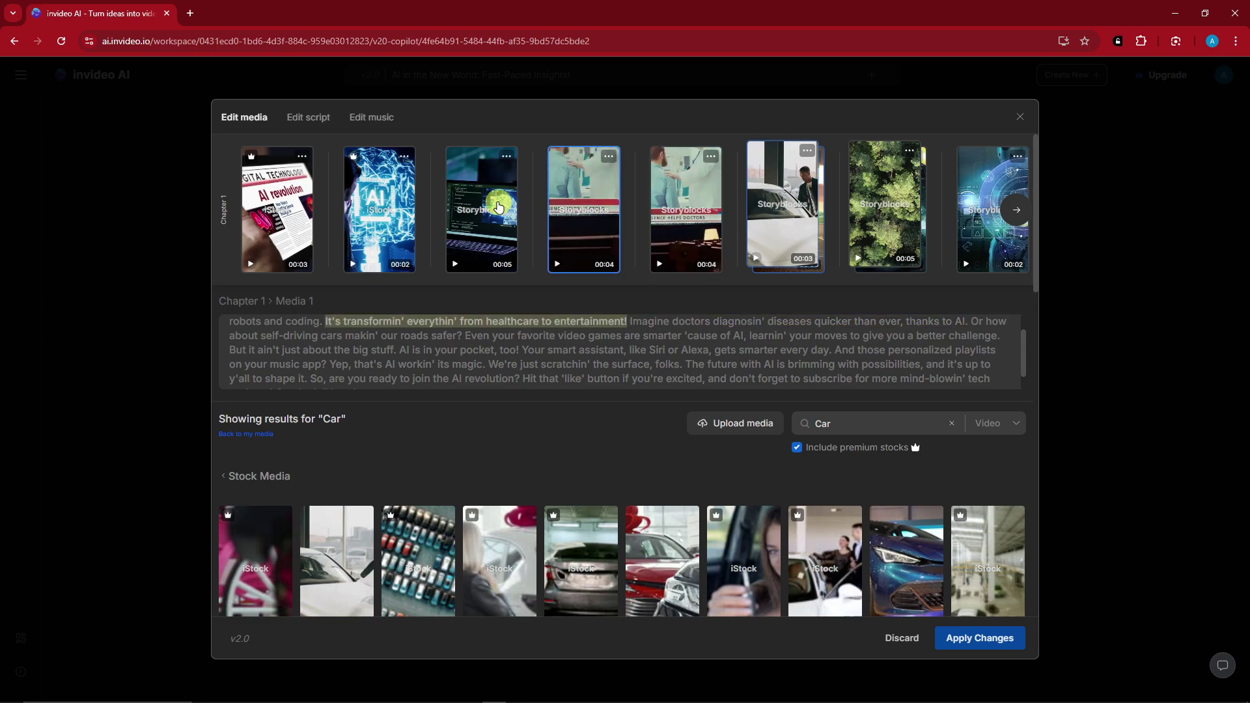
pyautogui.click(483, 210)
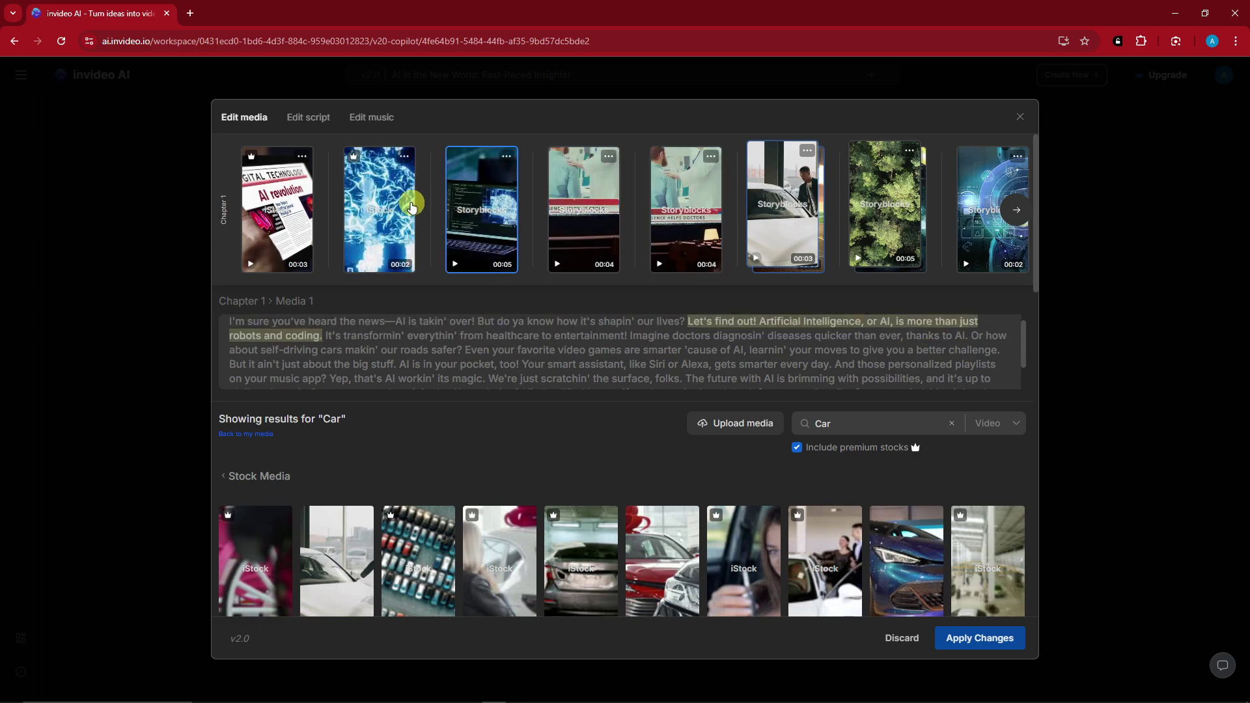
pyautogui.click(584, 210)
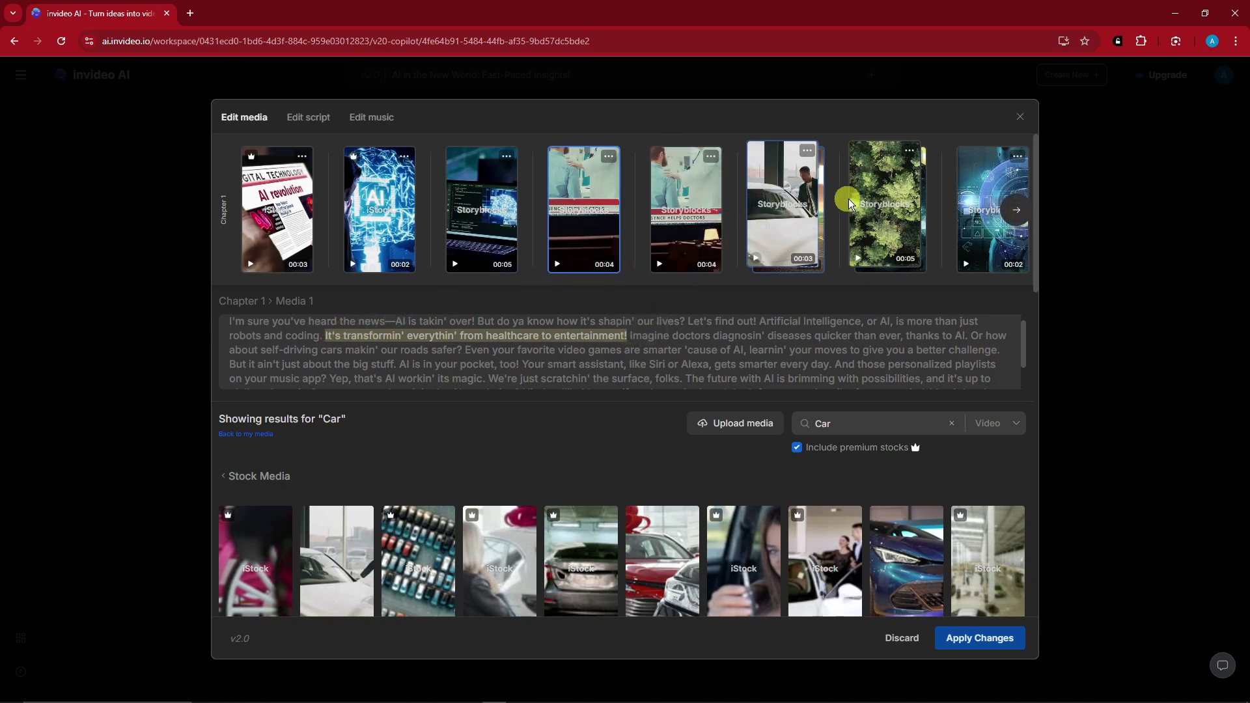
pyautogui.click(885, 208)
pyautogui.click(380, 207)
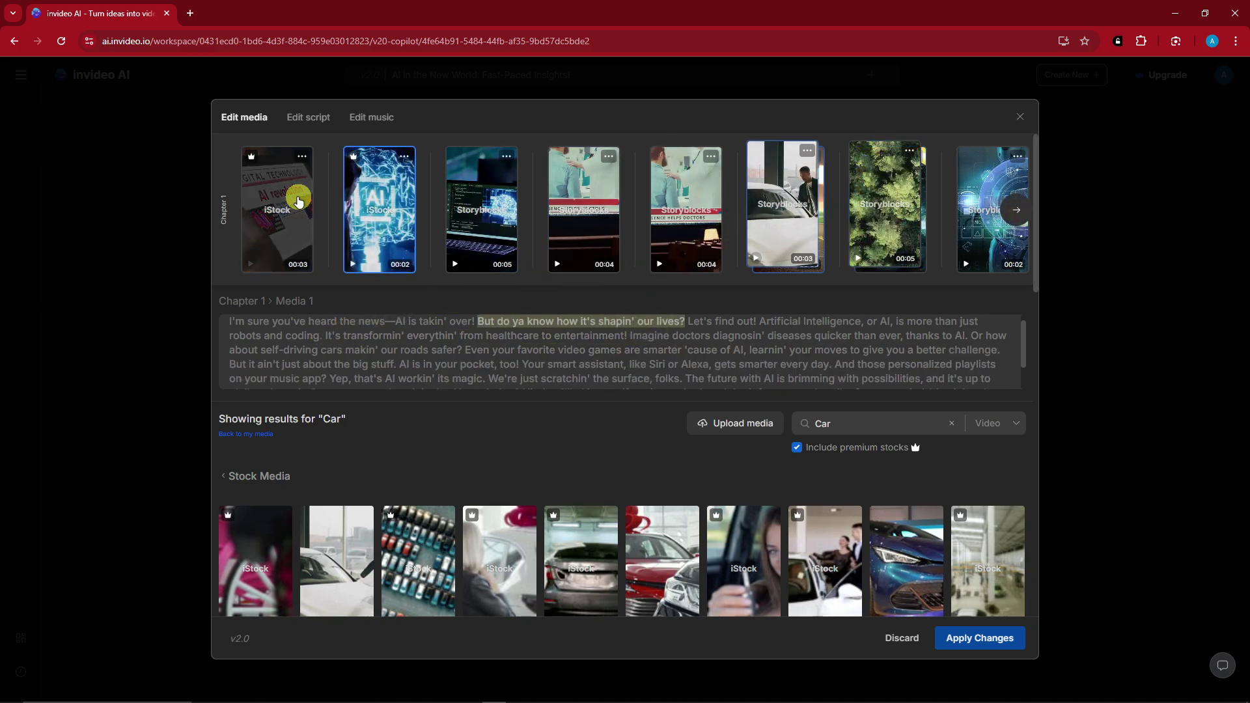
pyautogui.click(306, 196)
pyautogui.click(361, 197)
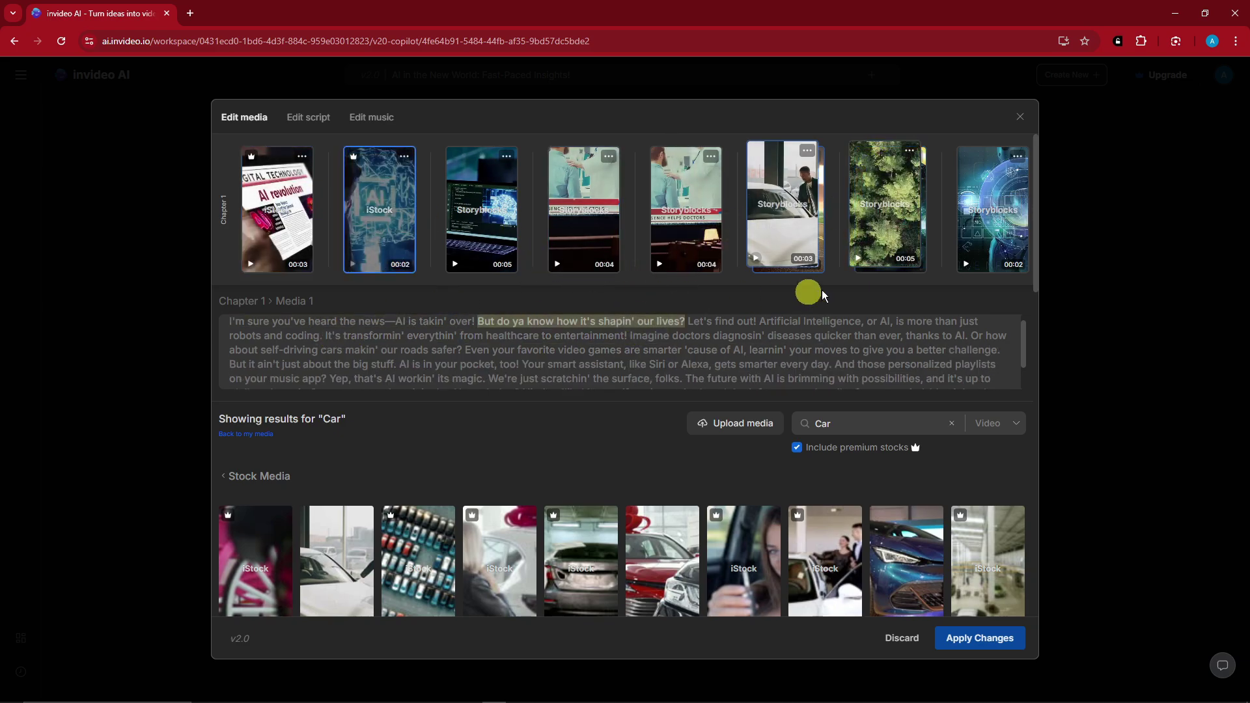
pyautogui.click(789, 196)
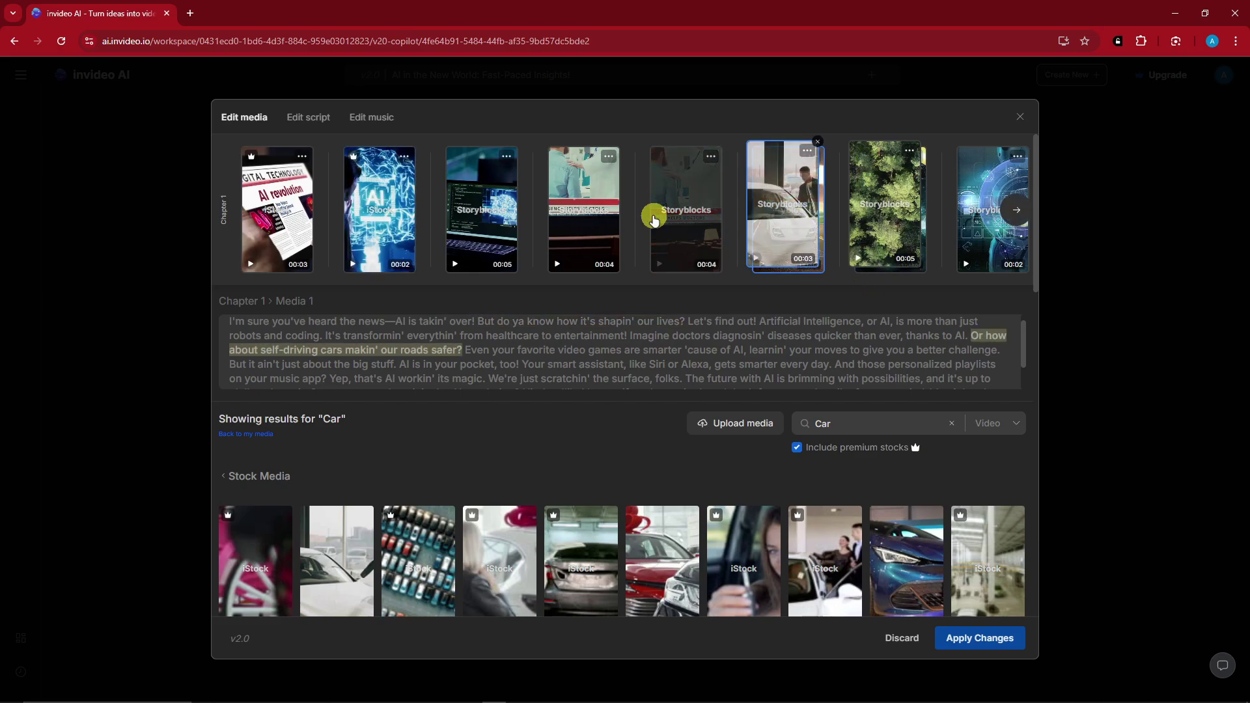
pyautogui.click(659, 218)
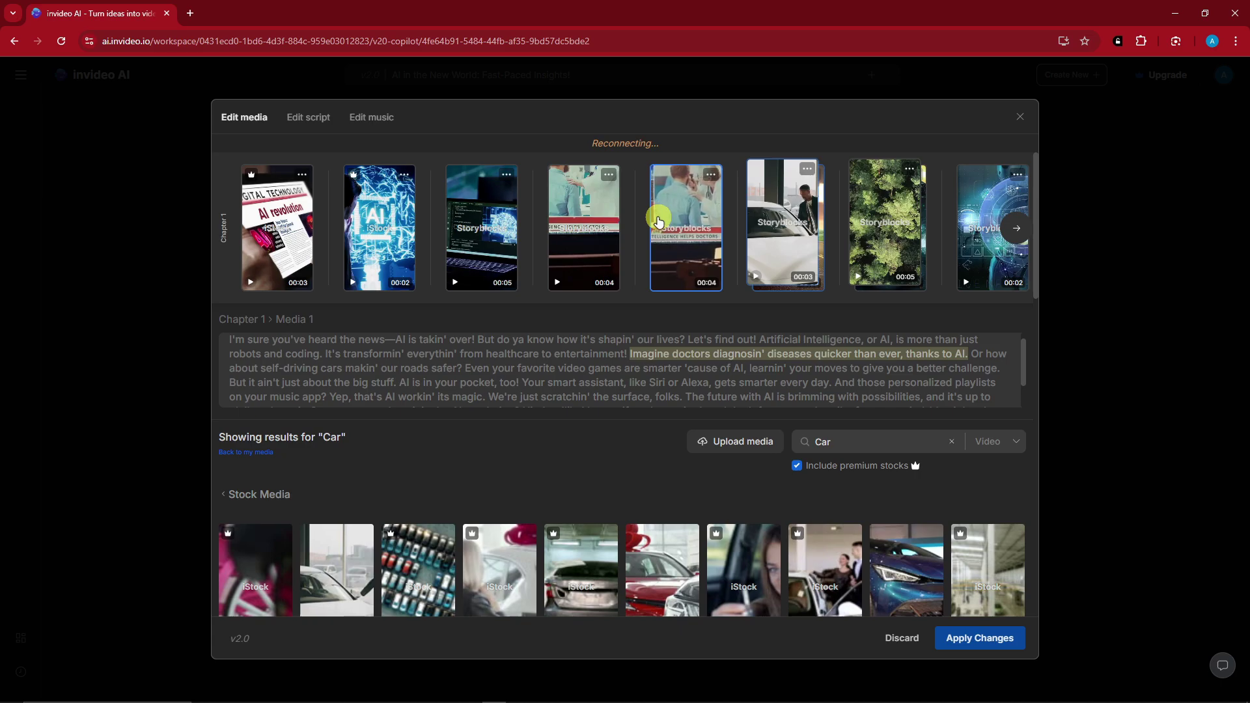
pyautogui.click(633, 347)
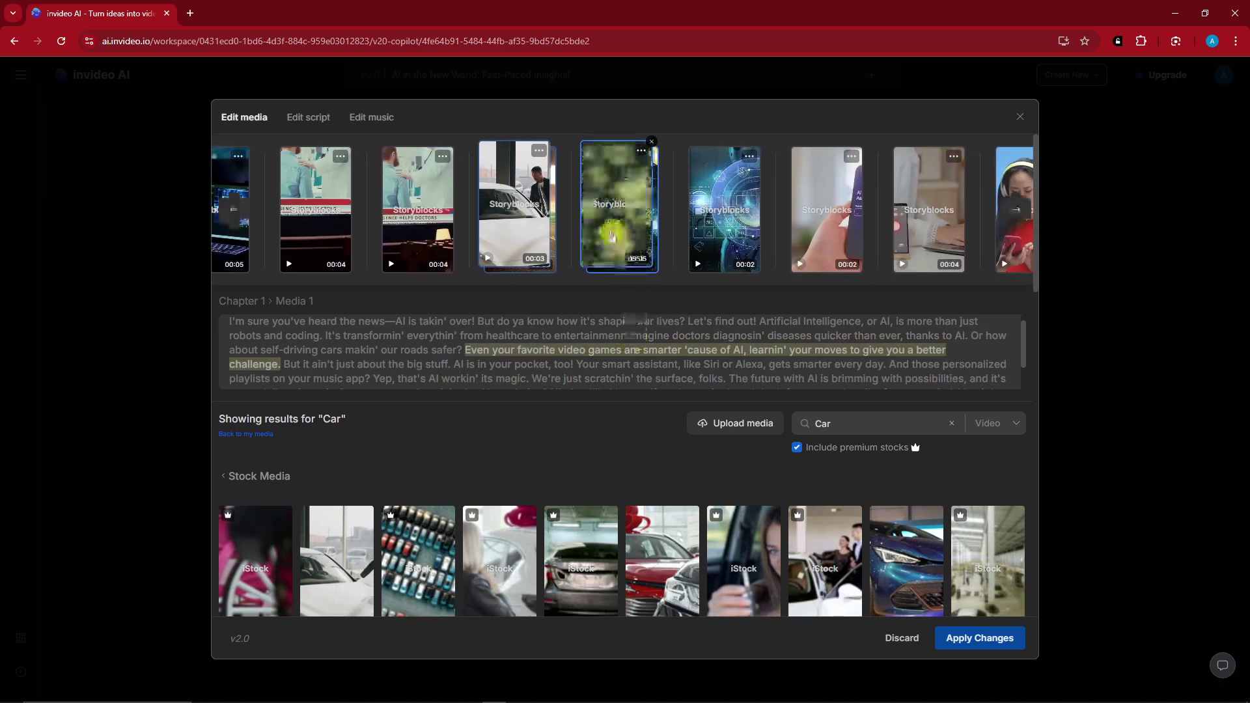
pyautogui.click(518, 208)
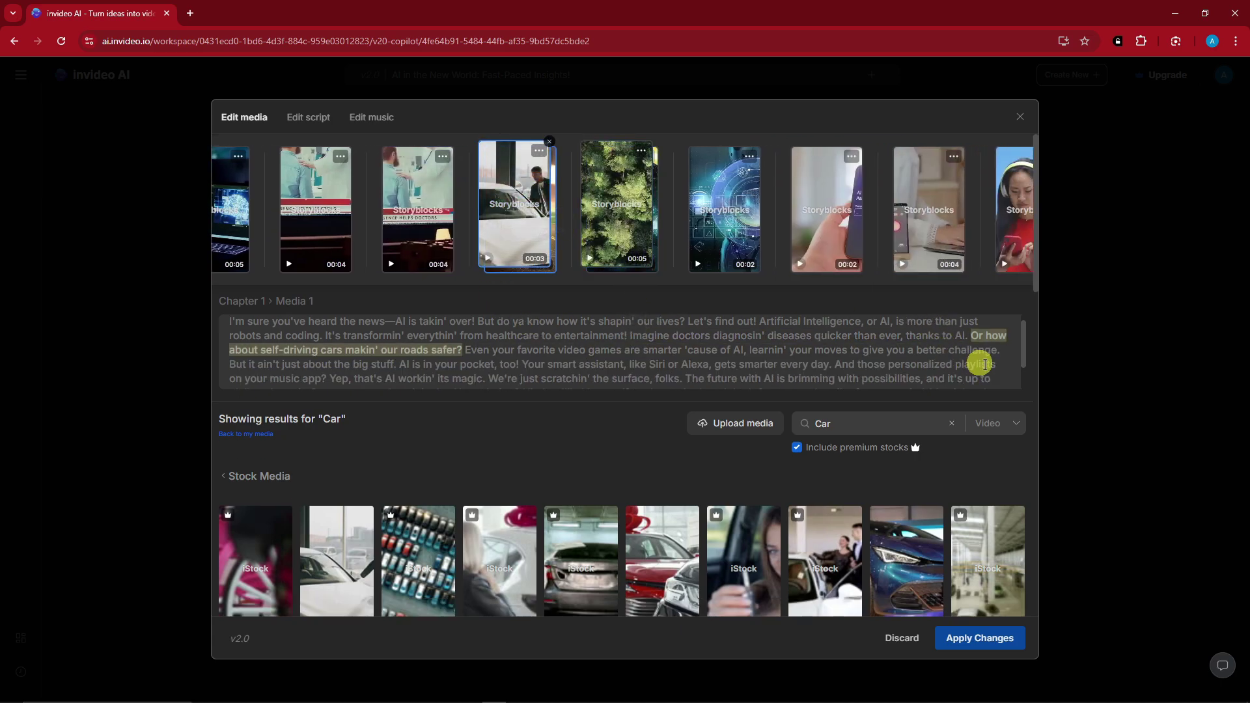
pyautogui.scroll(-1, 998, 345)
pyautogui.scroll(2, 991, 336)
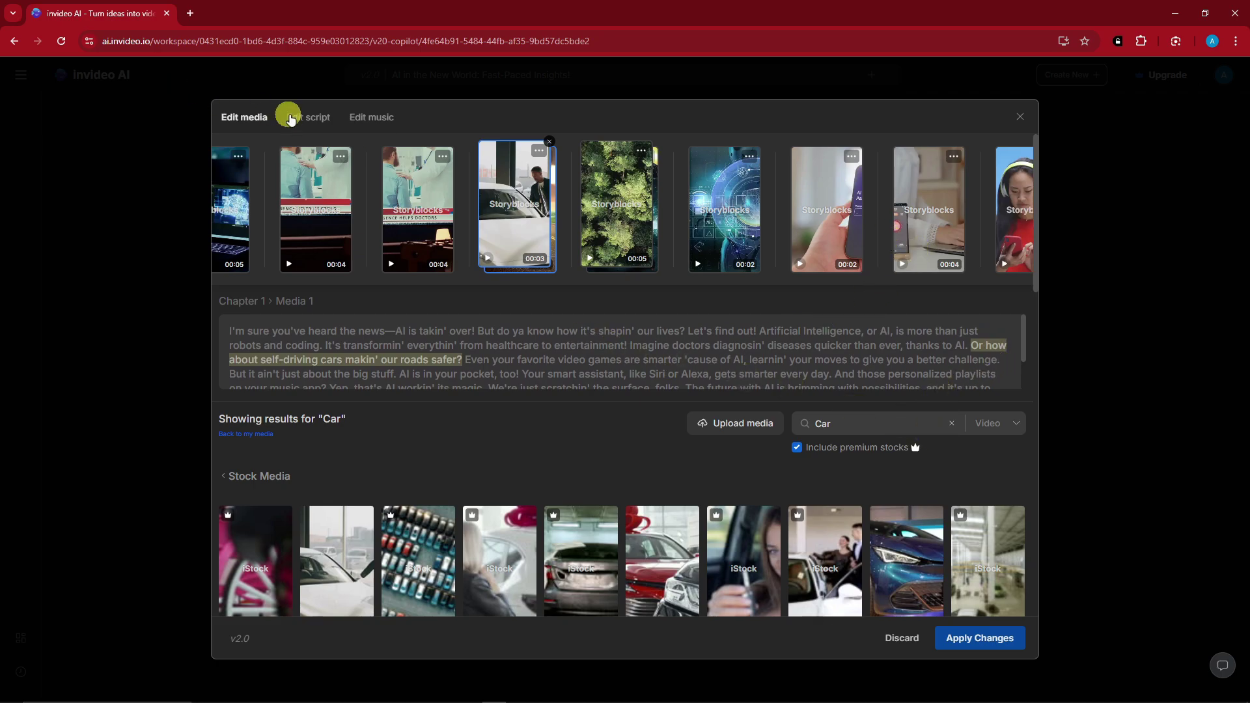
# Step: Keep the unsaved clip change and apply the car clip replacement to the video
pyautogui.click(308, 121)
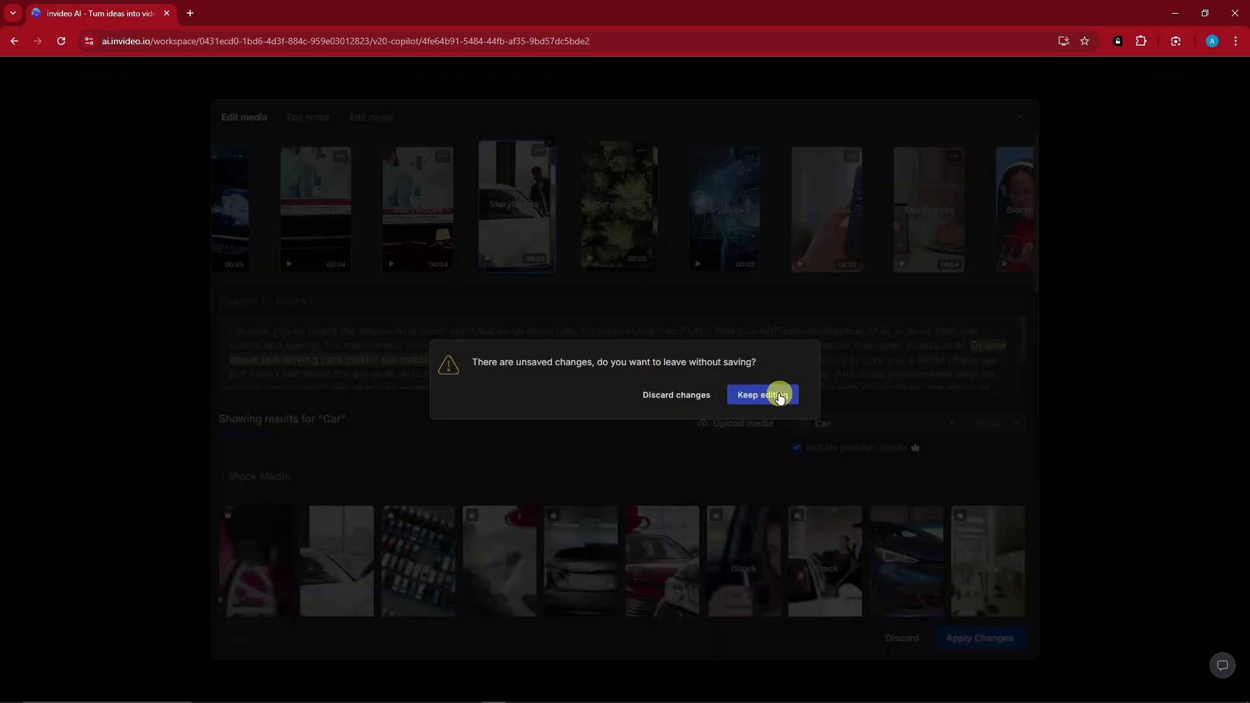
pyautogui.click(755, 394)
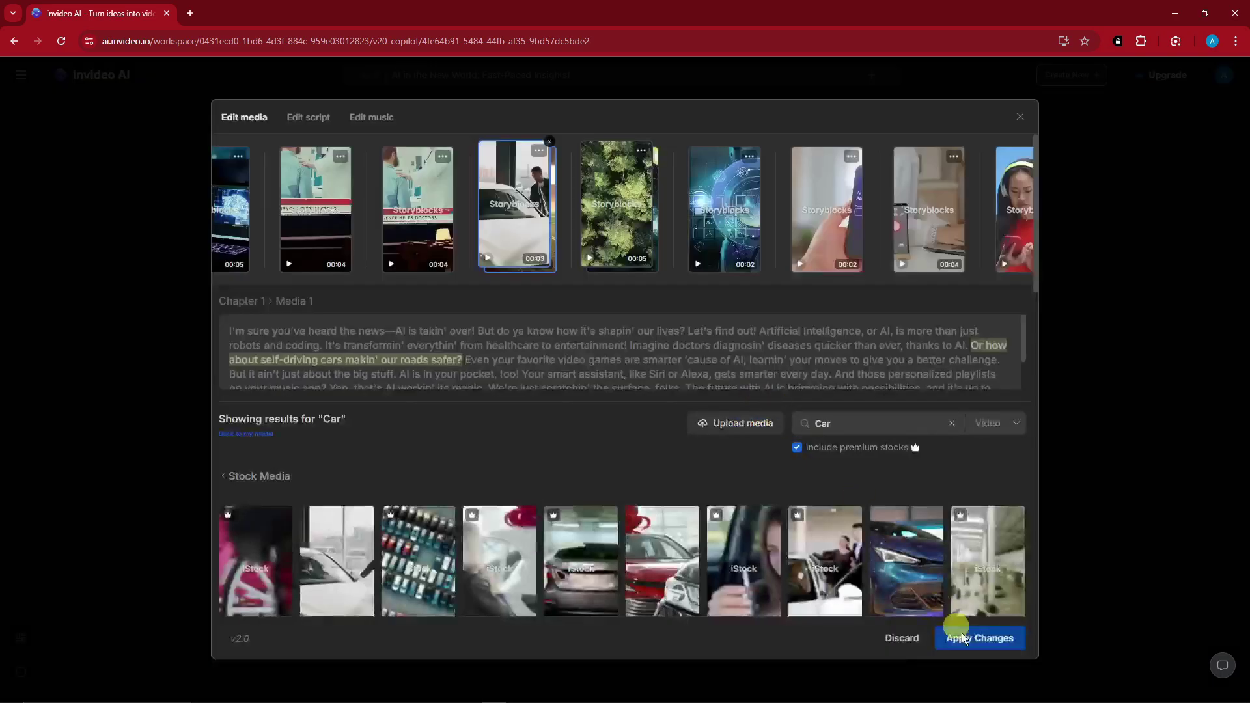
pyautogui.click(986, 639)
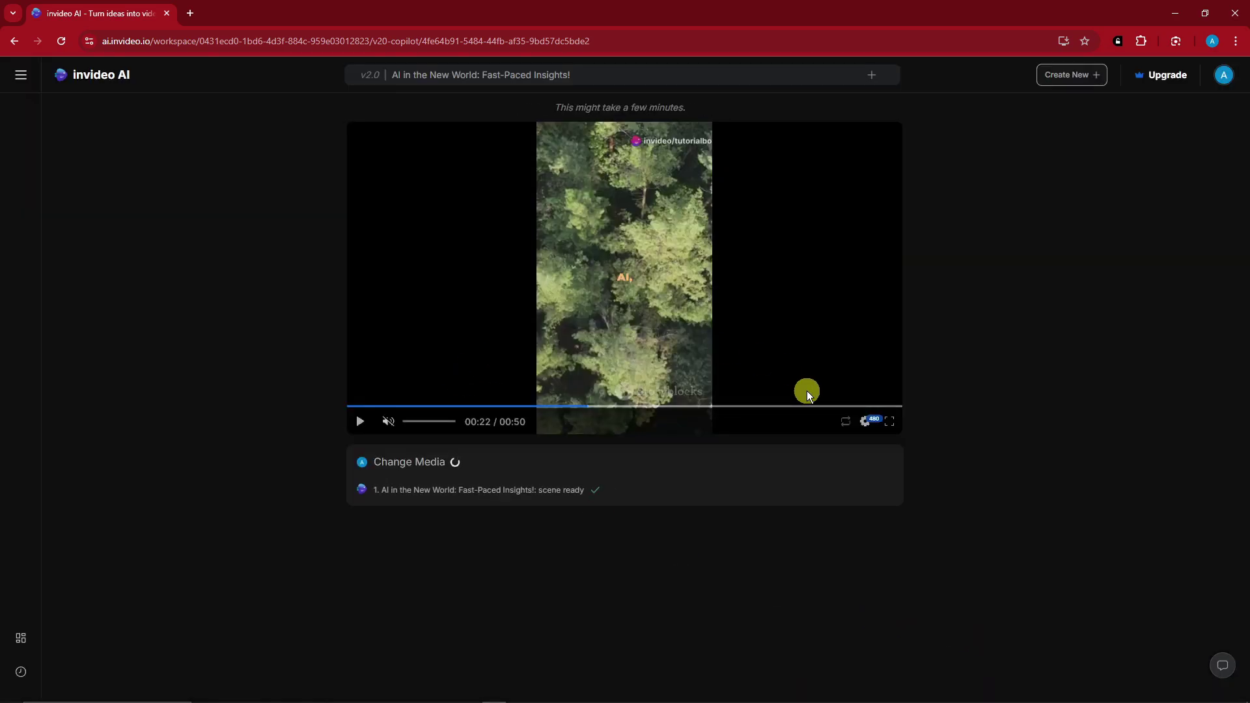
# Step: Reopen the editor, review the script lines and background music, then close it
pyautogui.click(825, 461)
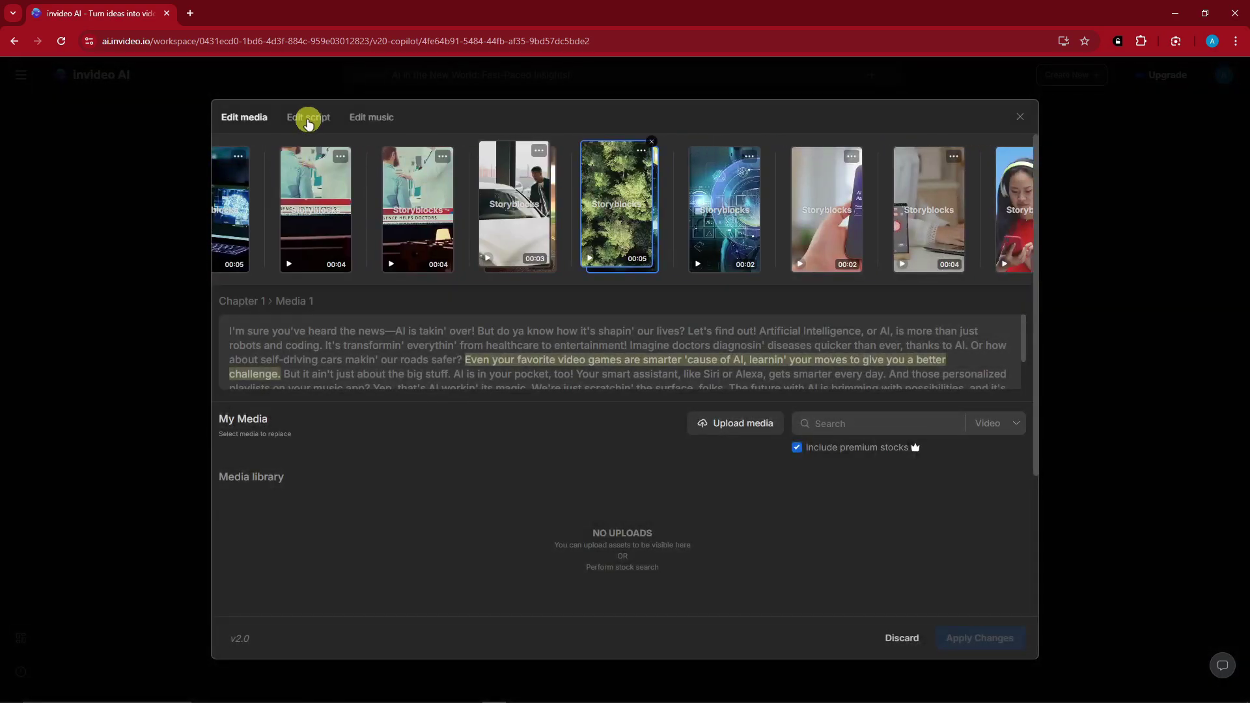
pyautogui.click(307, 117)
pyautogui.scroll(-6, 851, 259)
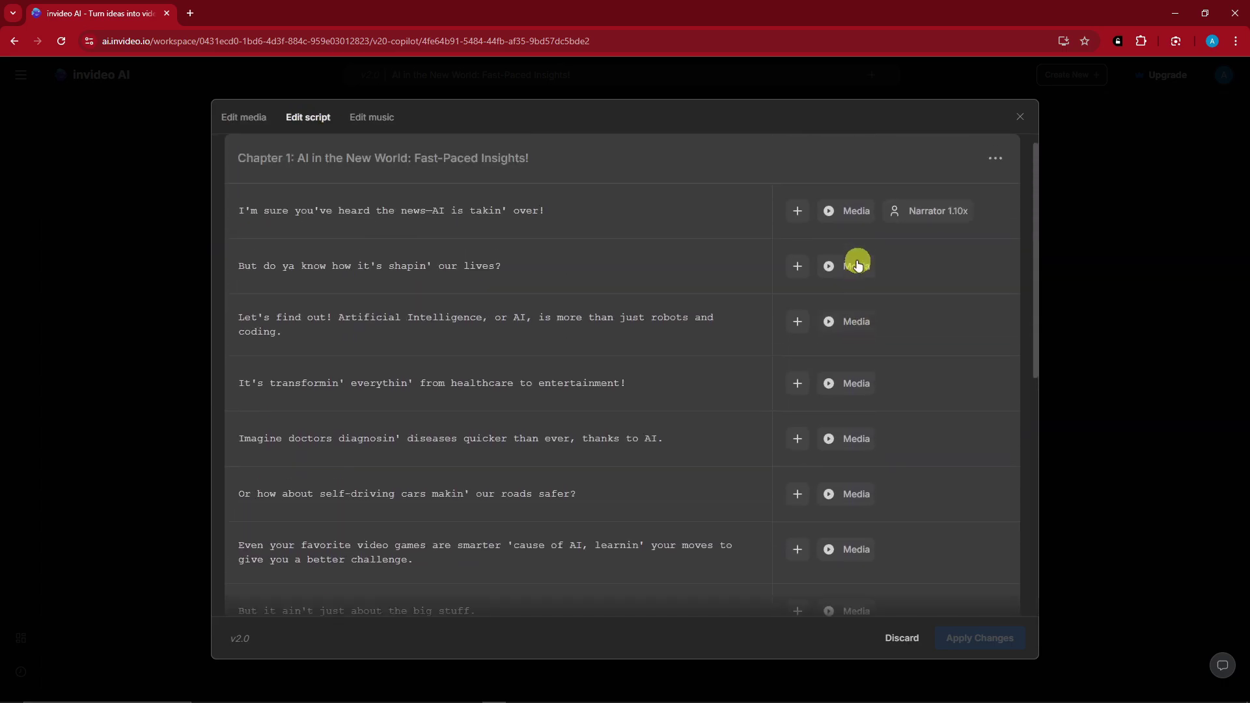
pyautogui.scroll(6, 851, 259)
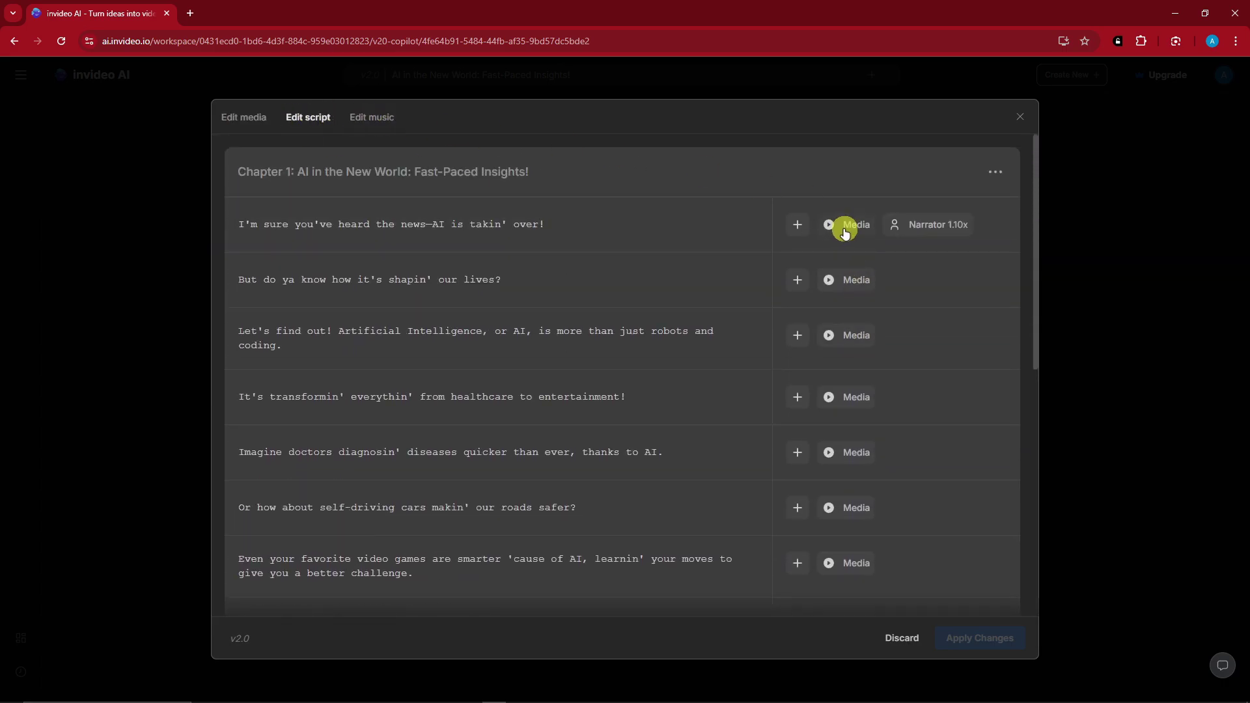
pyautogui.click(389, 125)
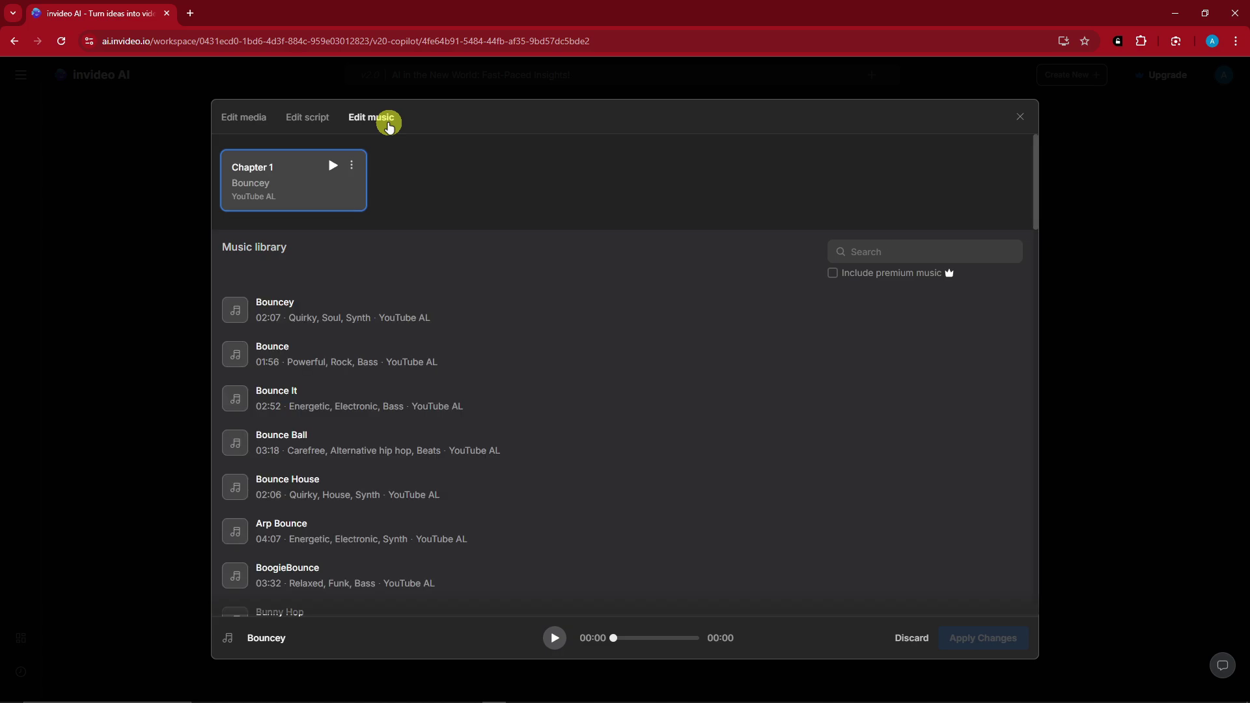
pyautogui.scroll(-10, 489, 341)
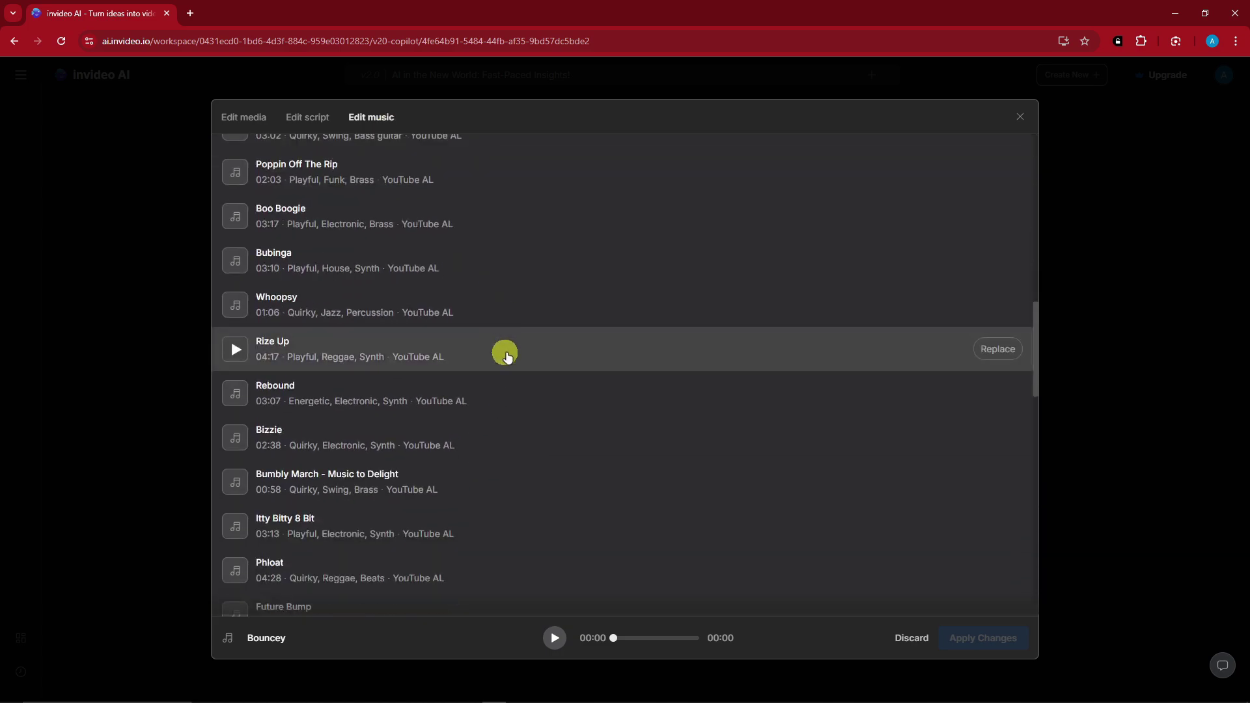
pyautogui.scroll(6, 511, 355)
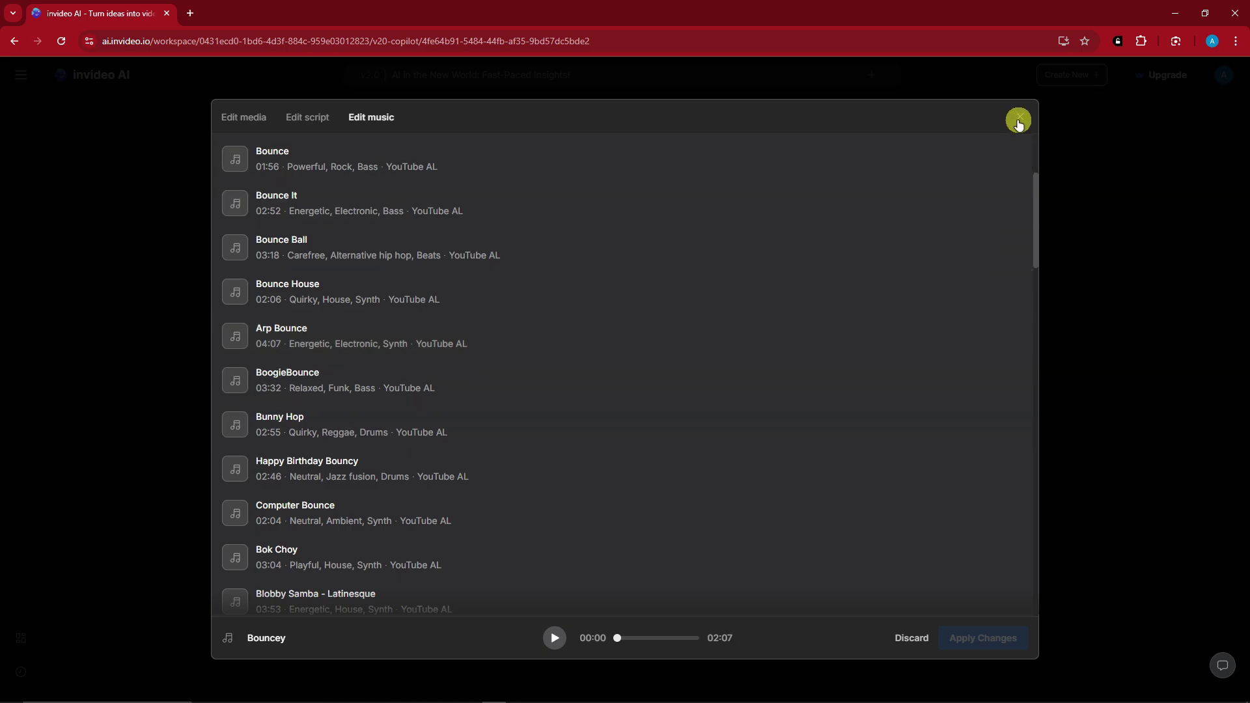
pyautogui.click(1019, 121)
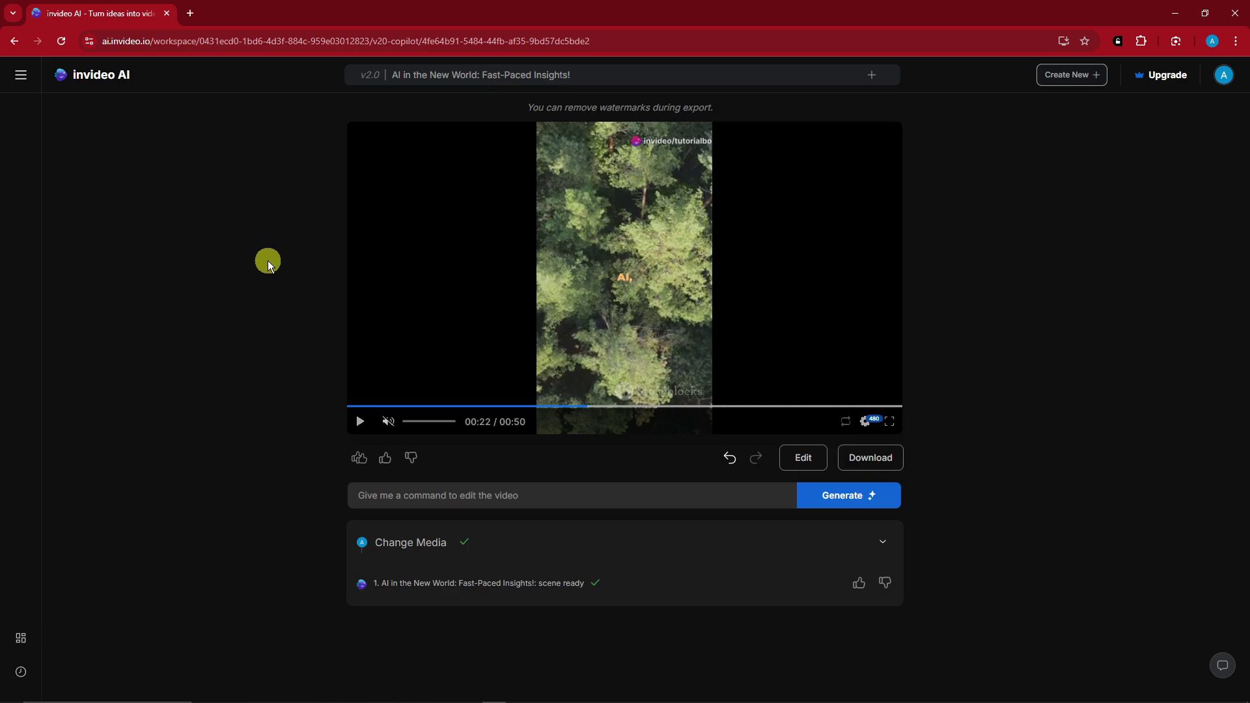
# Step: Go to the Voices plugin page from the navigation sidebar
pyautogui.click(23, 75)
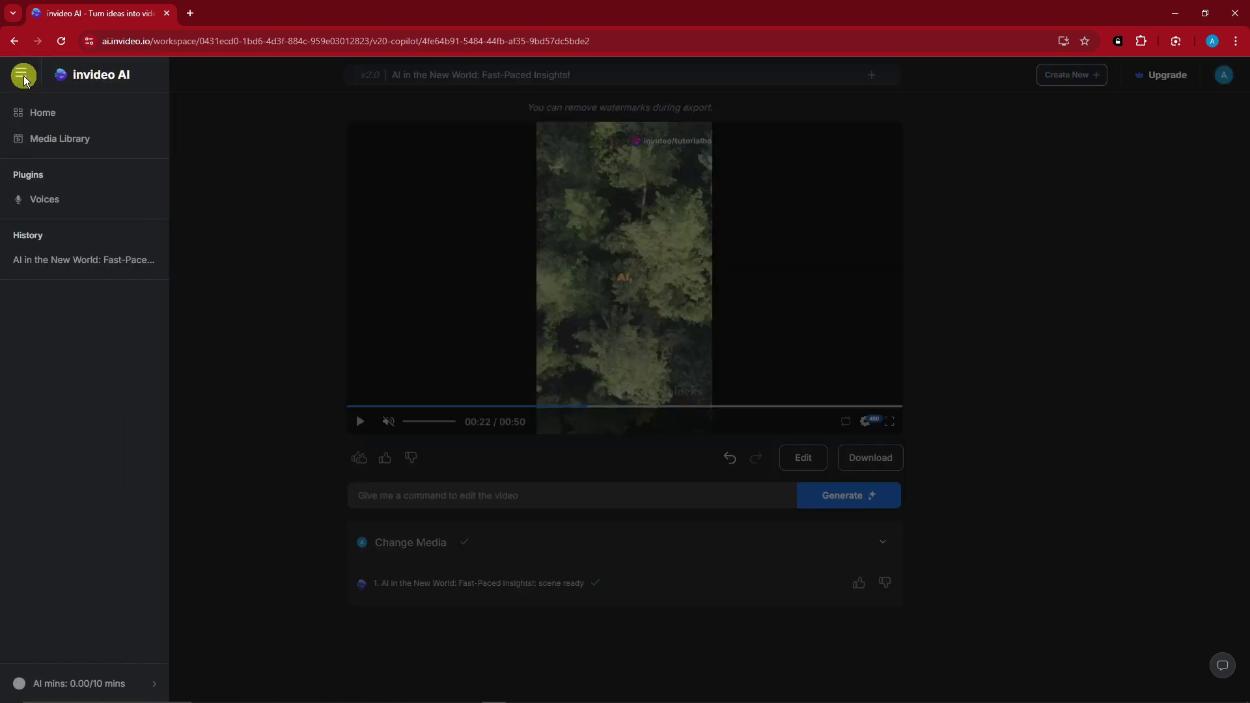
pyautogui.click(63, 202)
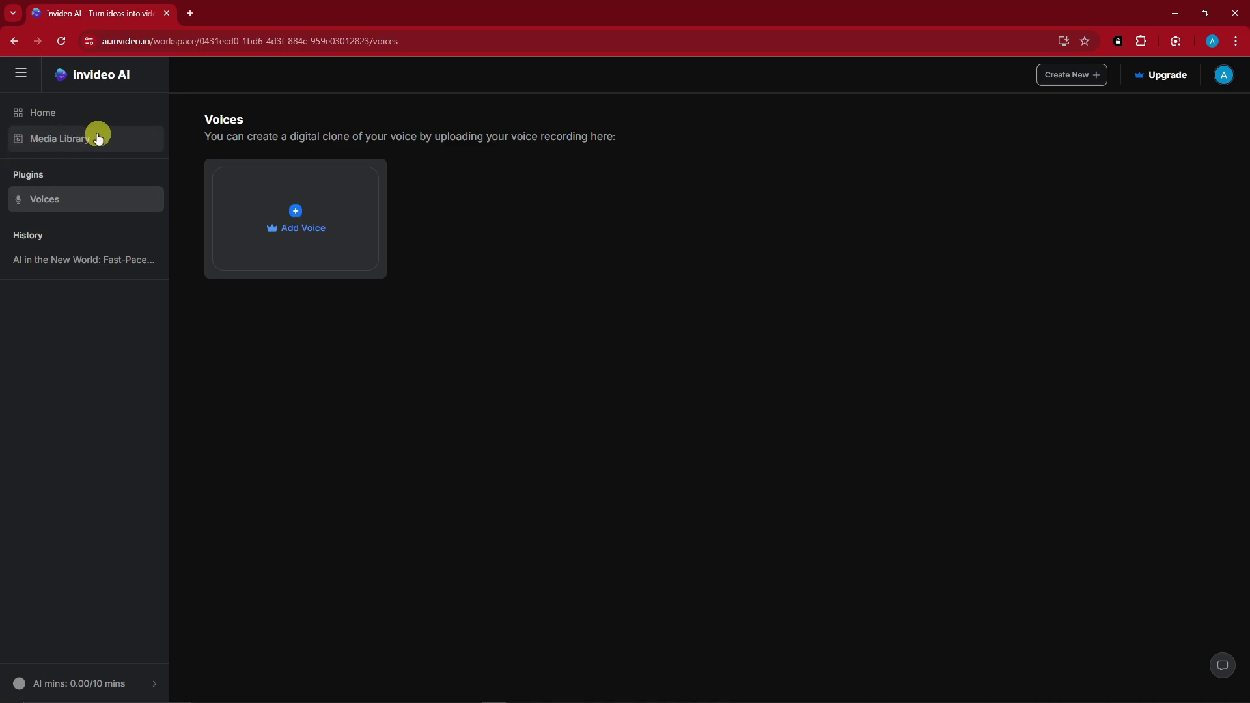
# Step: Create a new album in the Media library, entering a name starting with 'S'
pyautogui.click(118, 139)
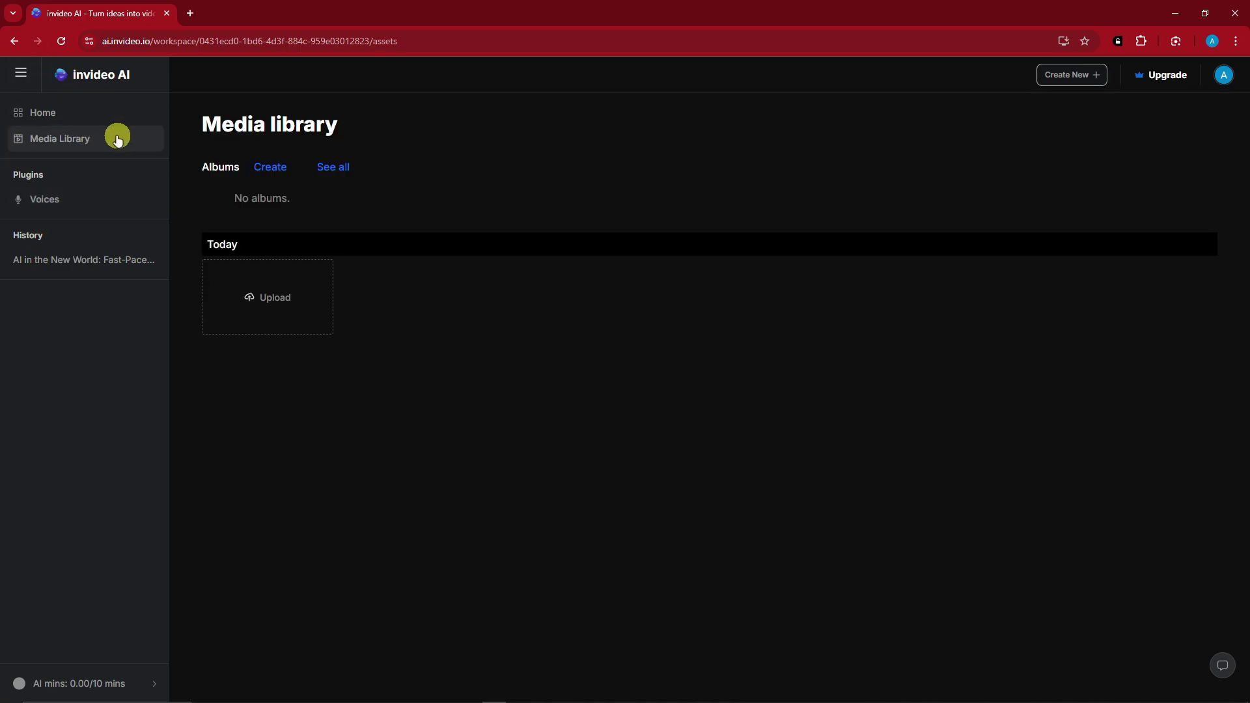
pyautogui.click(271, 168)
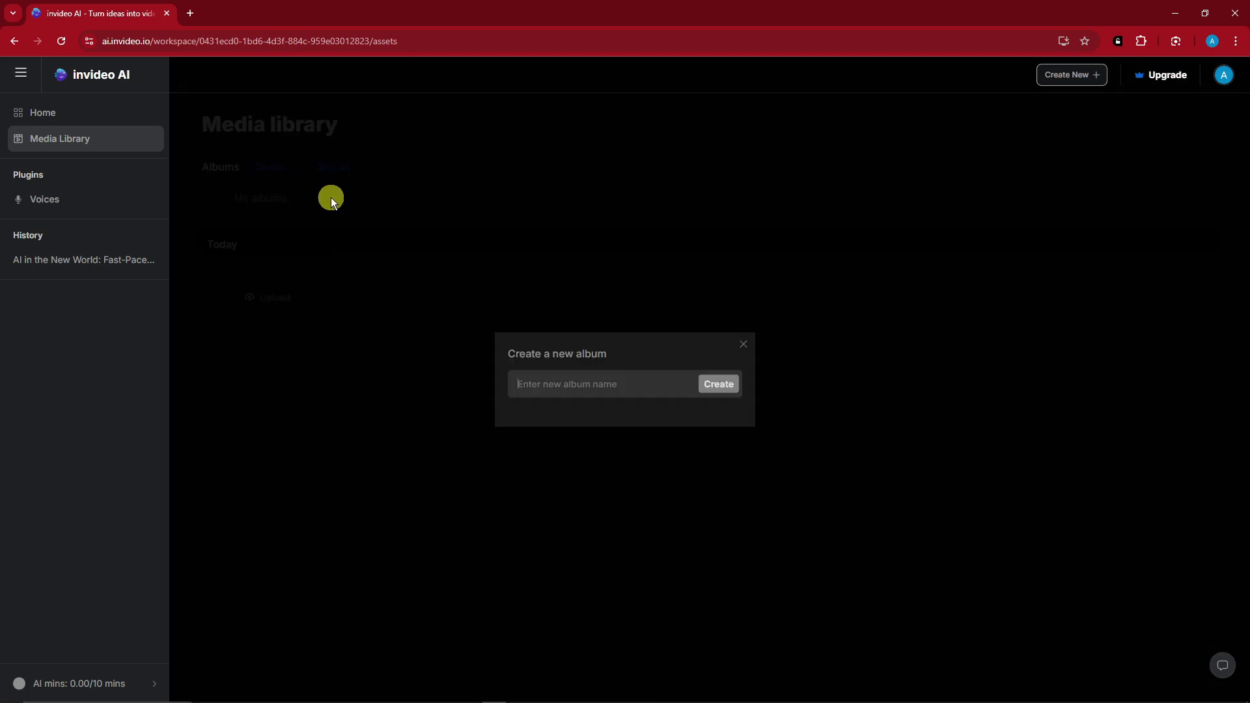
pyautogui.write('SAMPLE')
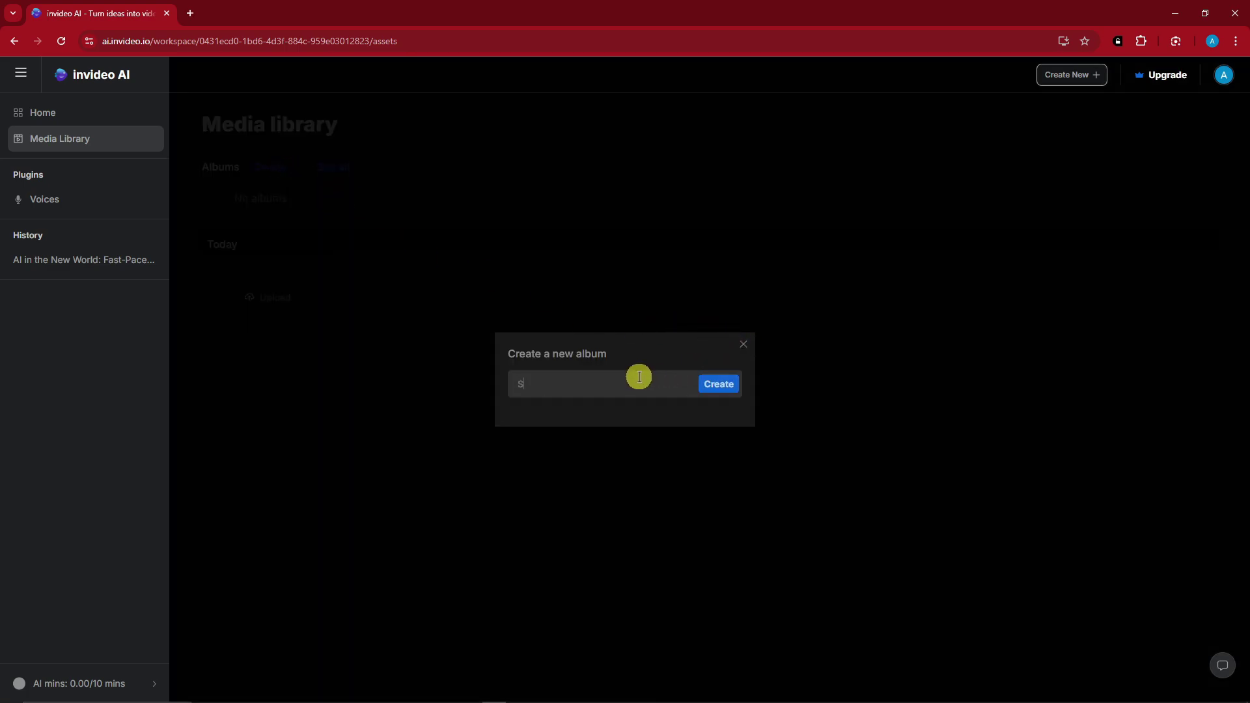